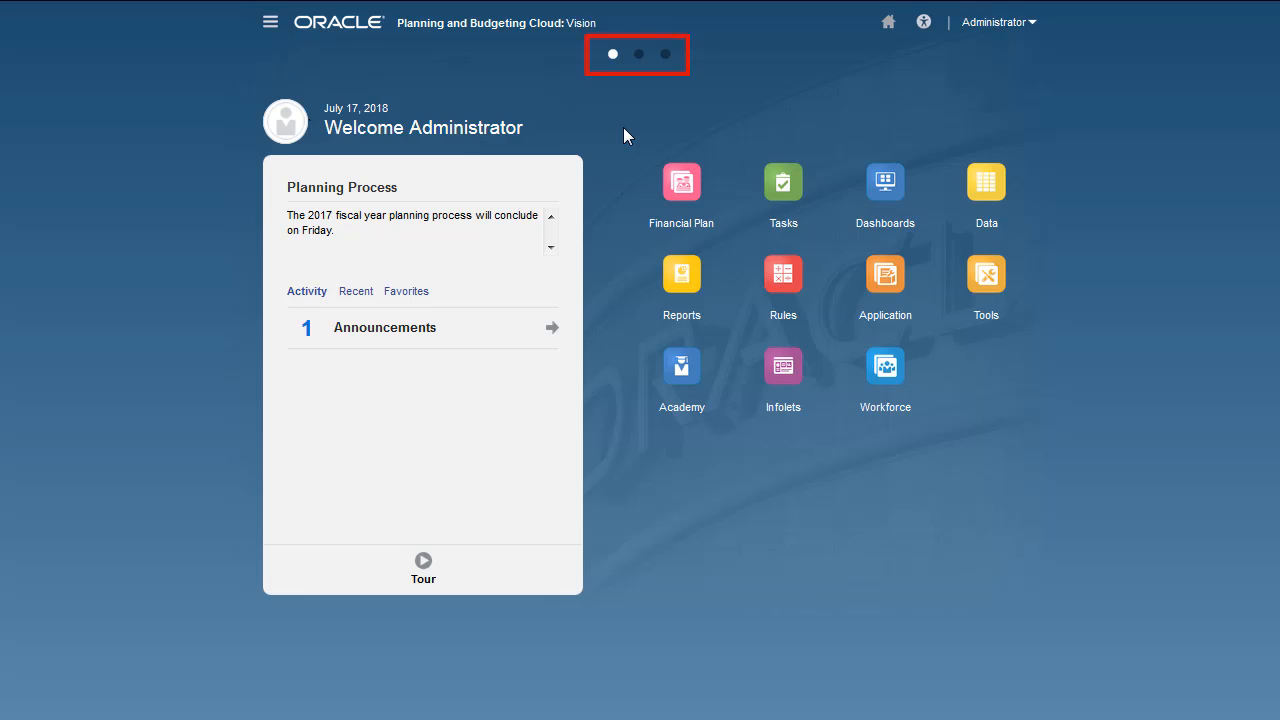
Look through the home page's other two views, including the performance infolets, and return to the first view.
{"action": "left_click", "coordinate": [639, 55]}
{"action": "left_click", "coordinate": [697, 54]}
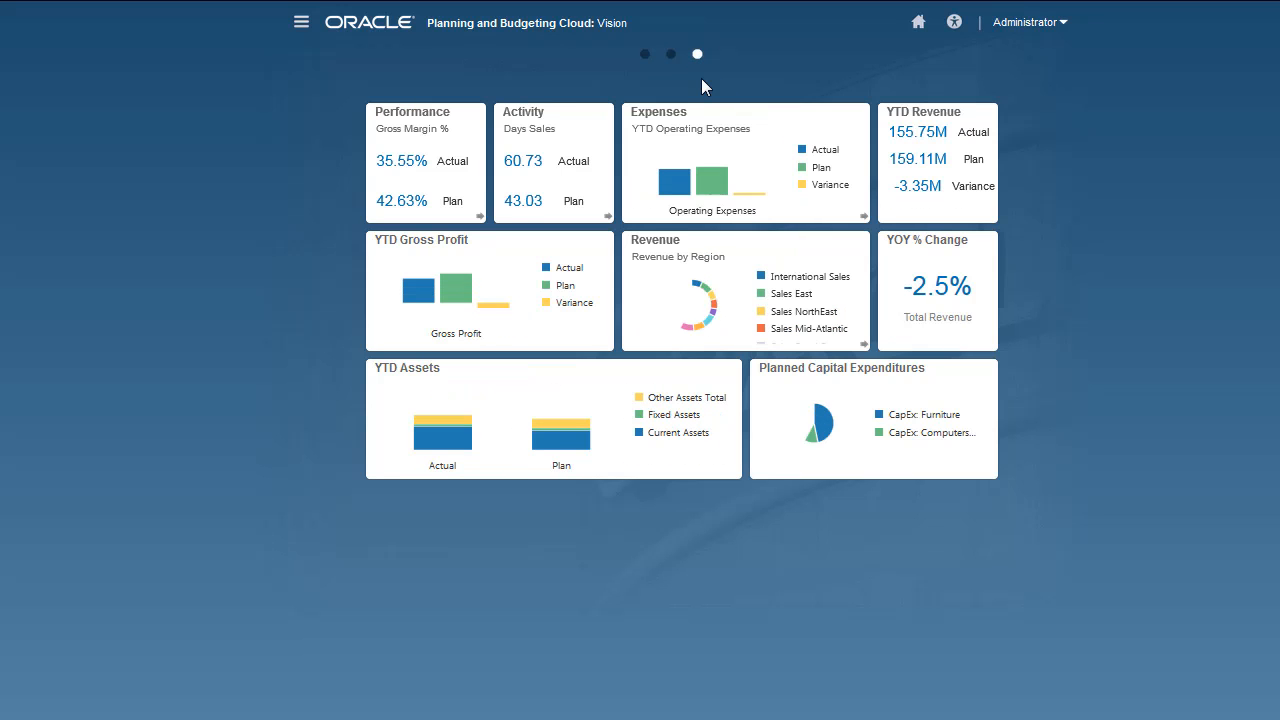
{"action": "left_click", "coordinate": [644, 55]}
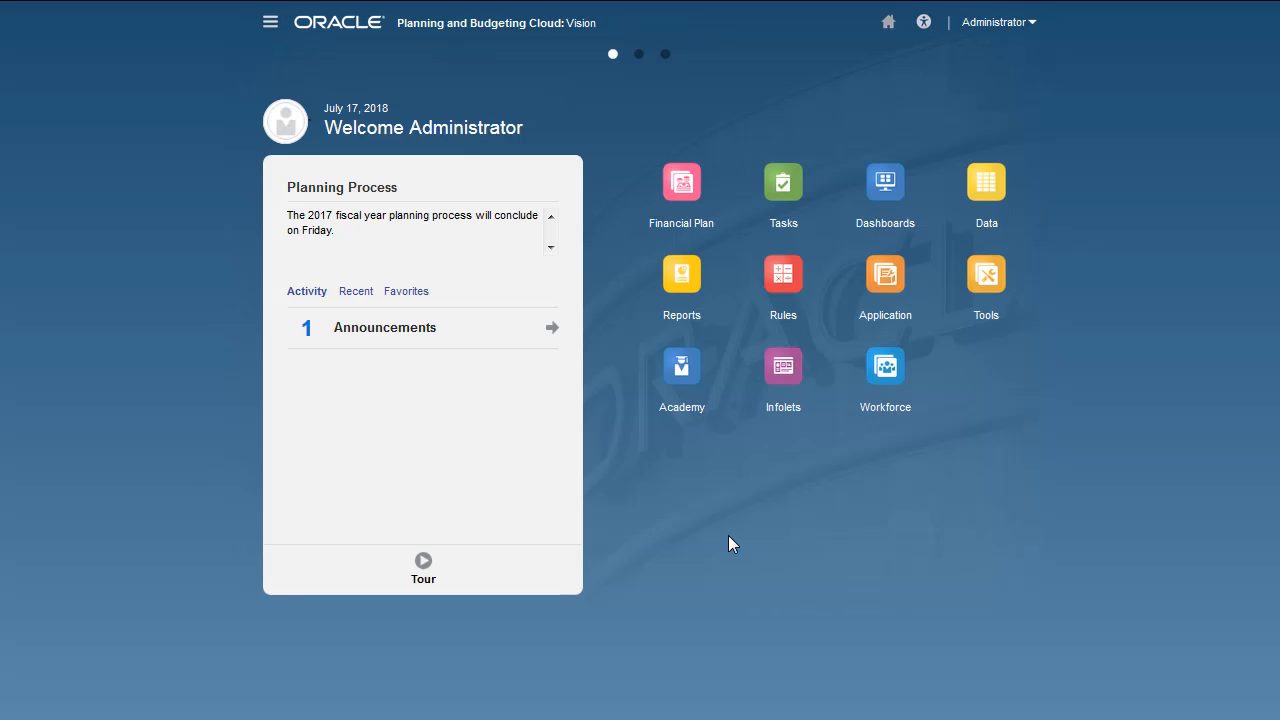
View the Tasks, Dashboards and Data cards one after another and return to the home page.
{"action": "left_click", "coordinate": [783, 195]}
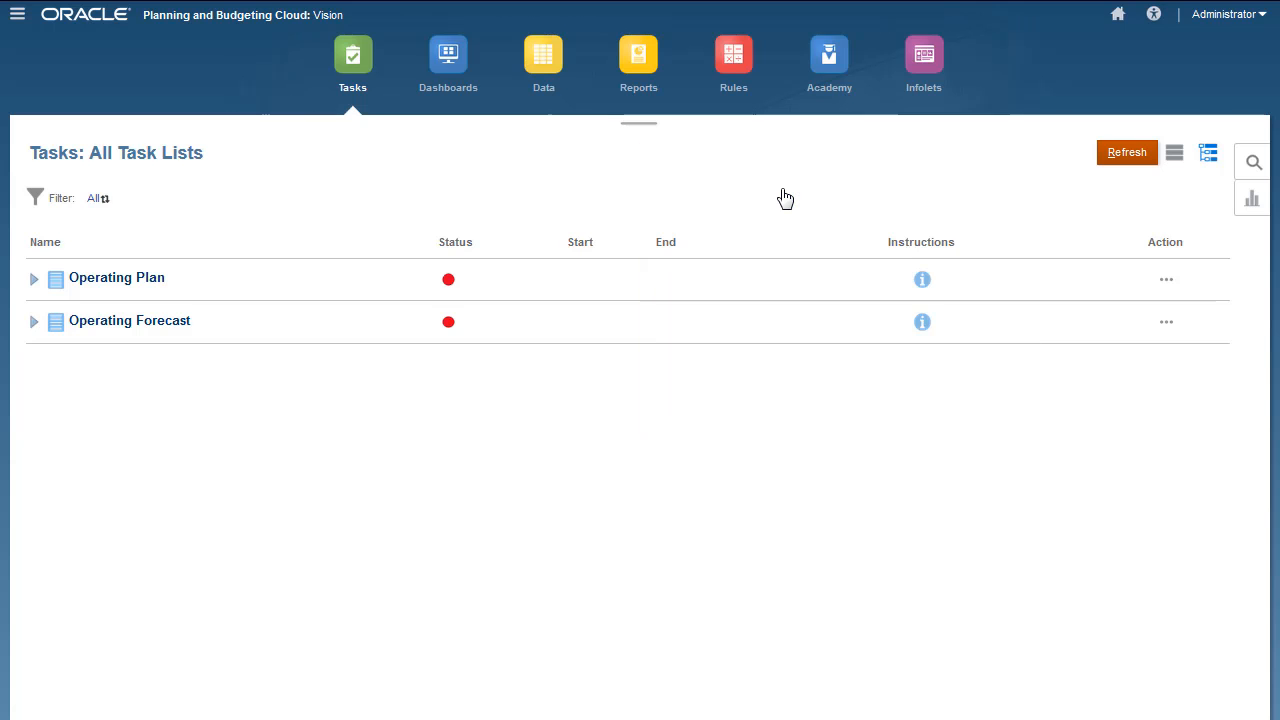
{"action": "left_click", "coordinate": [450, 78]}
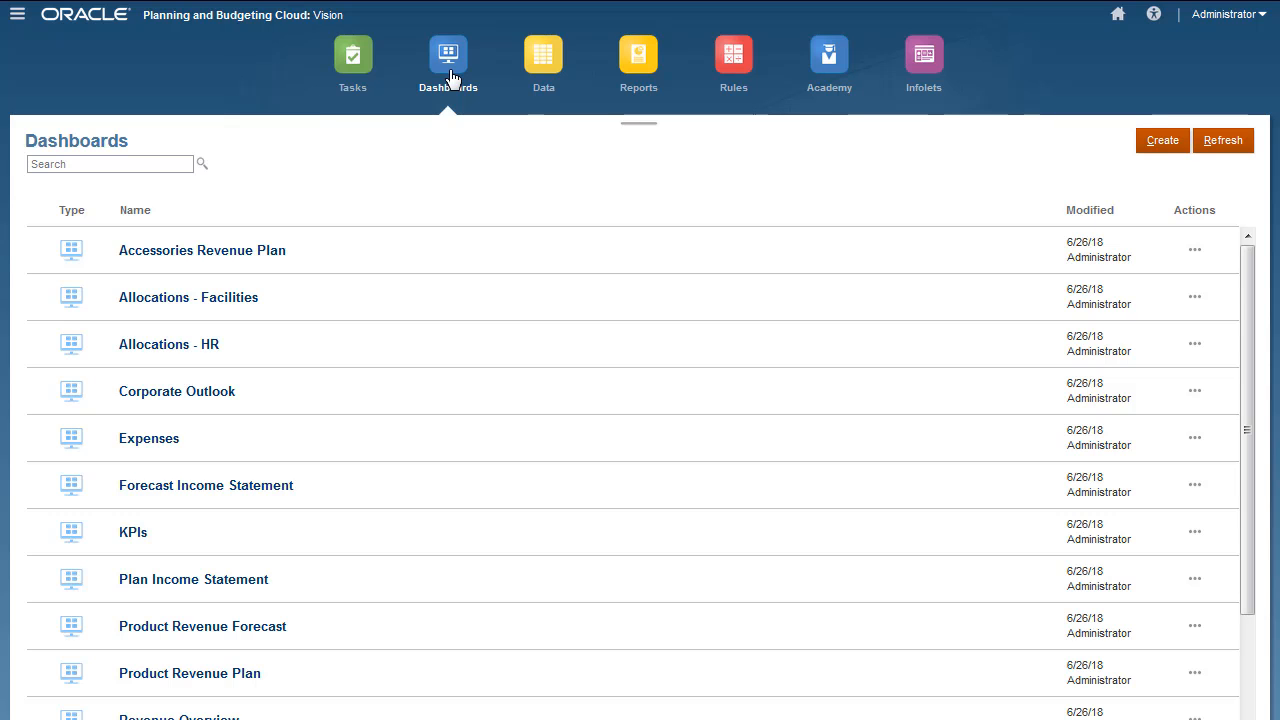
{"action": "left_click", "coordinate": [551, 76]}
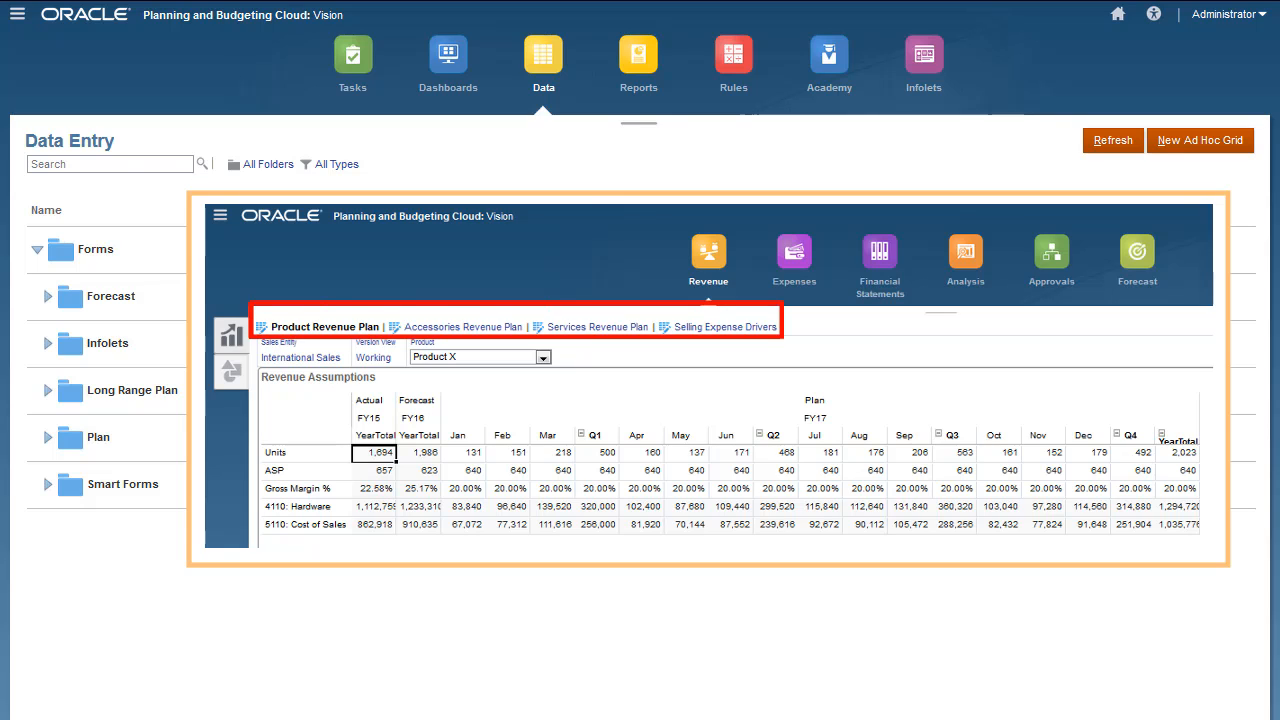
{"action": "left_click", "coordinate": [1118, 18]}
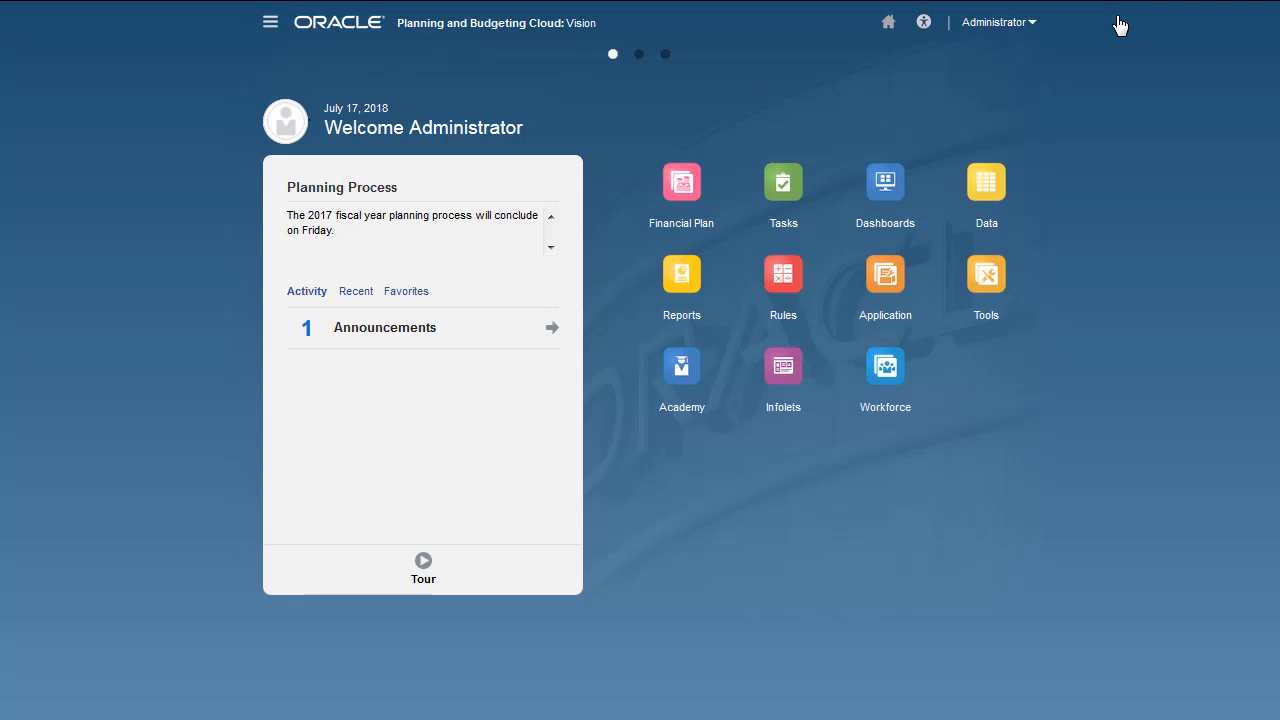
Examine the Application cluster and the Financial Plan's Revenue card, including Accessories Revenue Plan and the Revenue Overview tab, and return home.
{"action": "left_click", "coordinate": [891, 286]}
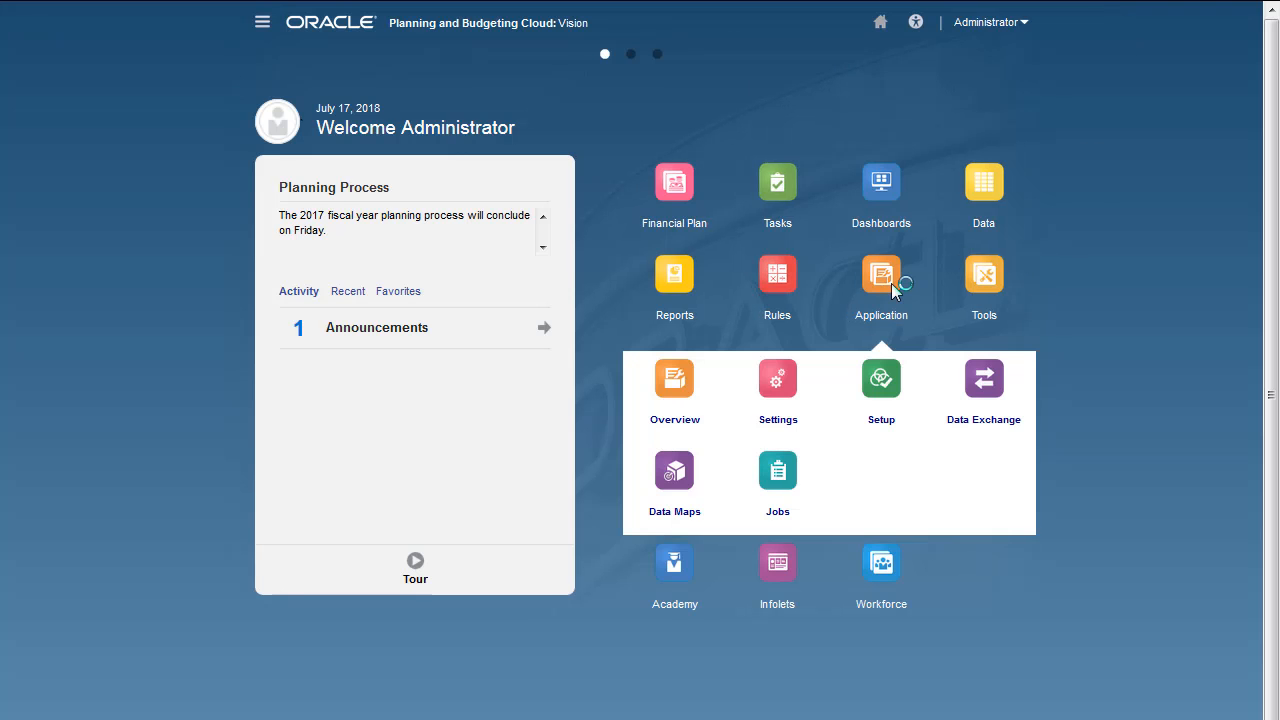
{"action": "left_click", "coordinate": [891, 287]}
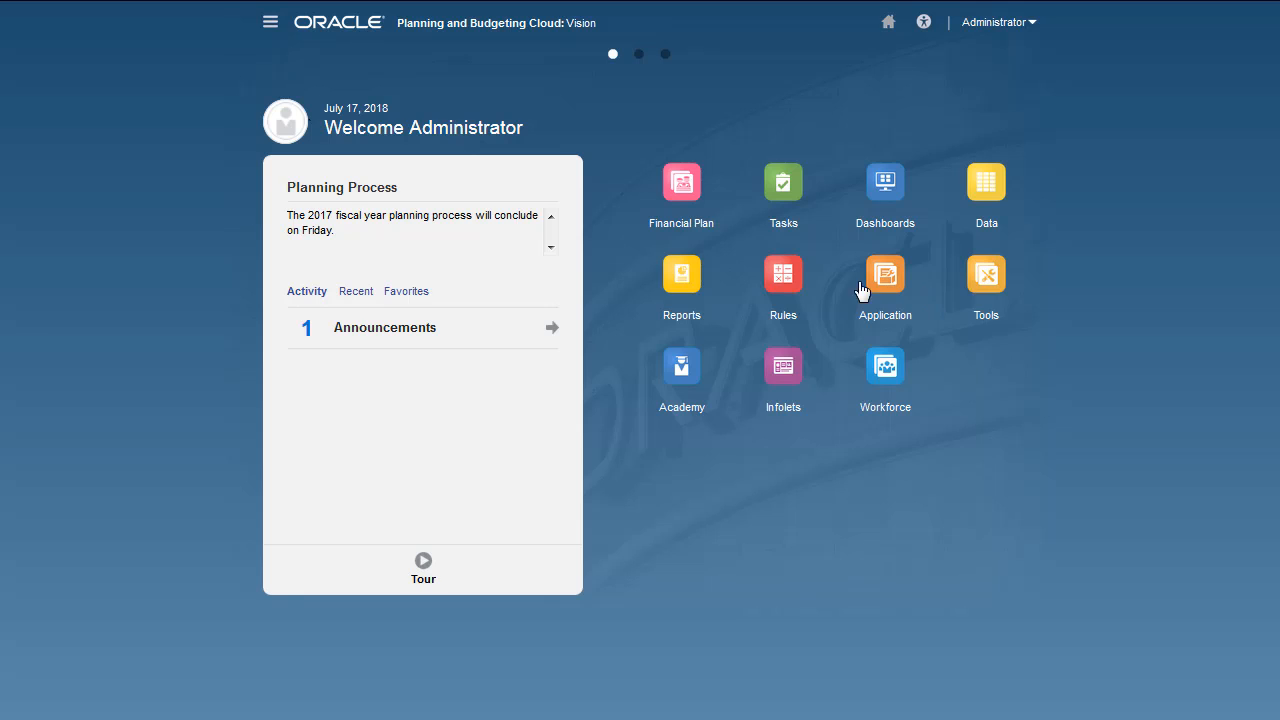
{"action": "left_click", "coordinate": [686, 200]}
{"action": "left_click", "coordinate": [683, 300]}
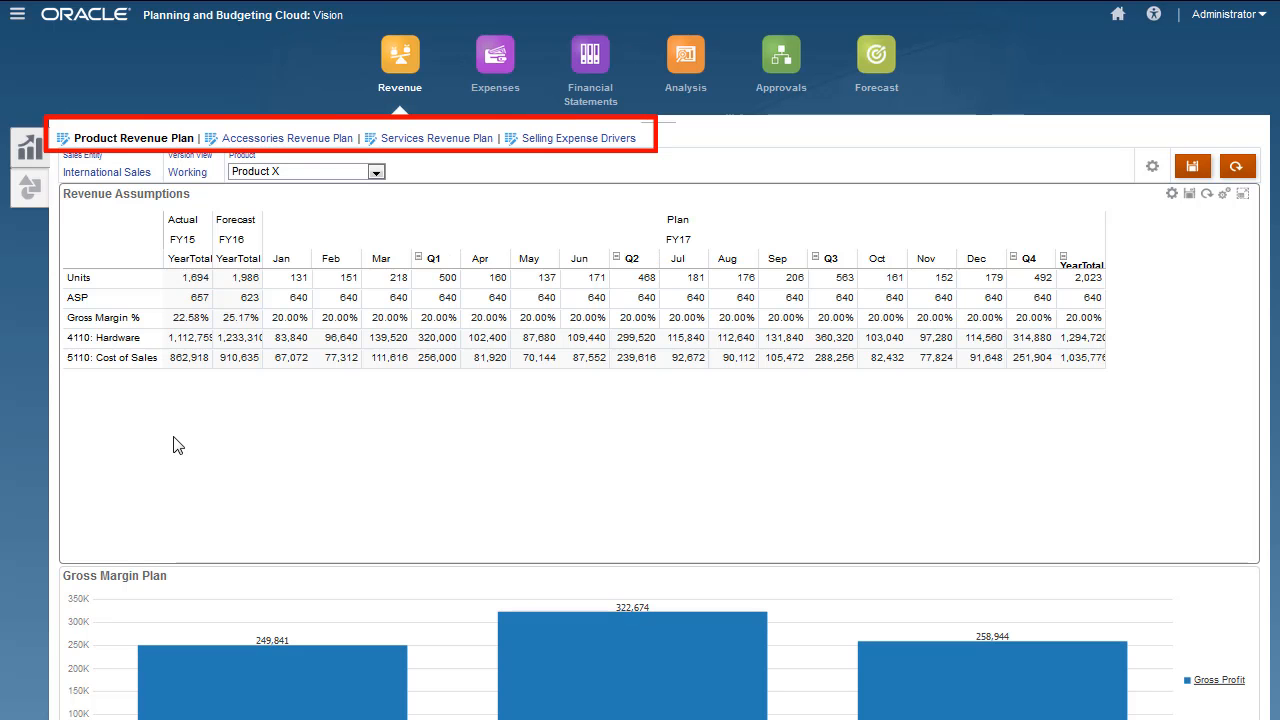
{"action": "left_click", "coordinate": [318, 142]}
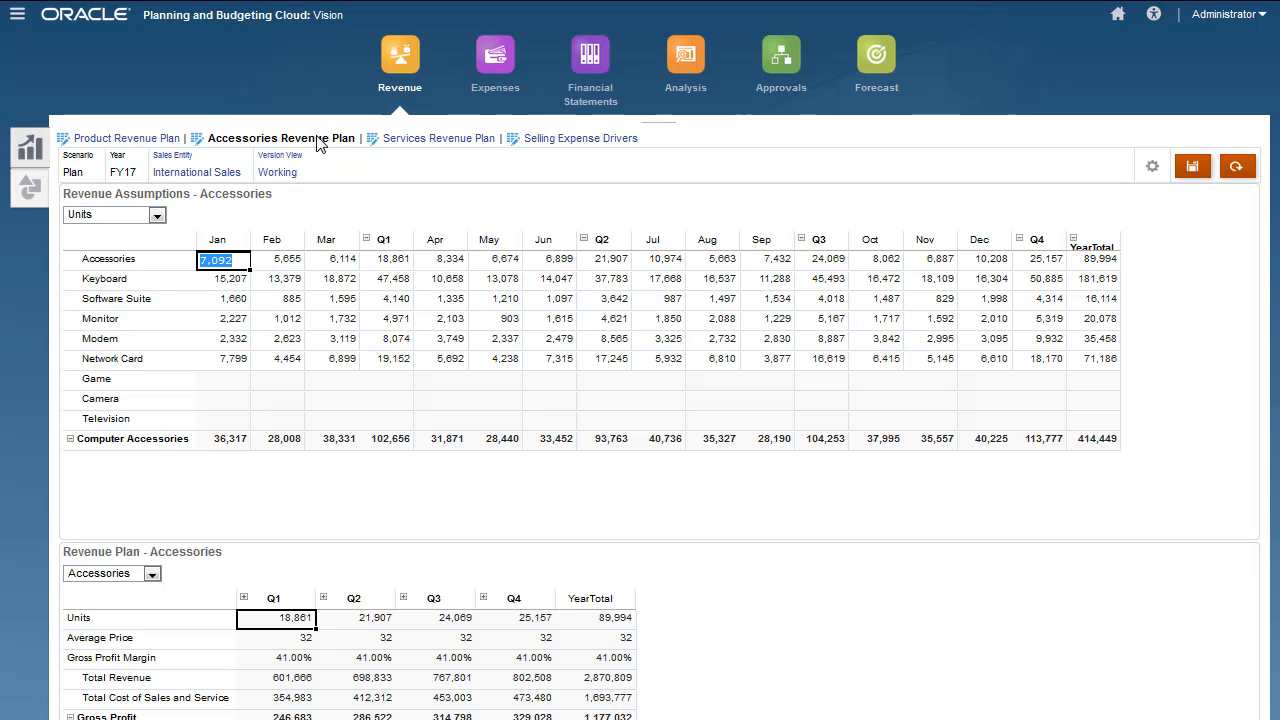
{"action": "left_click", "coordinate": [437, 143]}
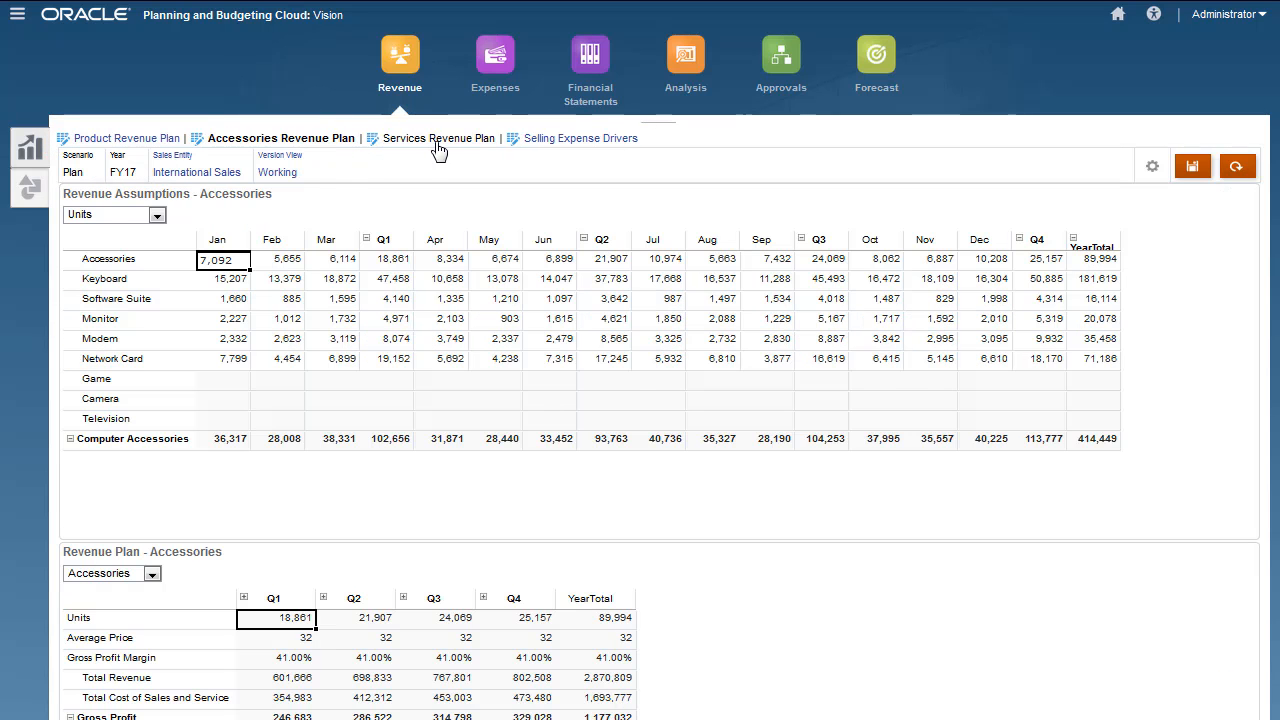
{"action": "left_click", "coordinate": [30, 190]}
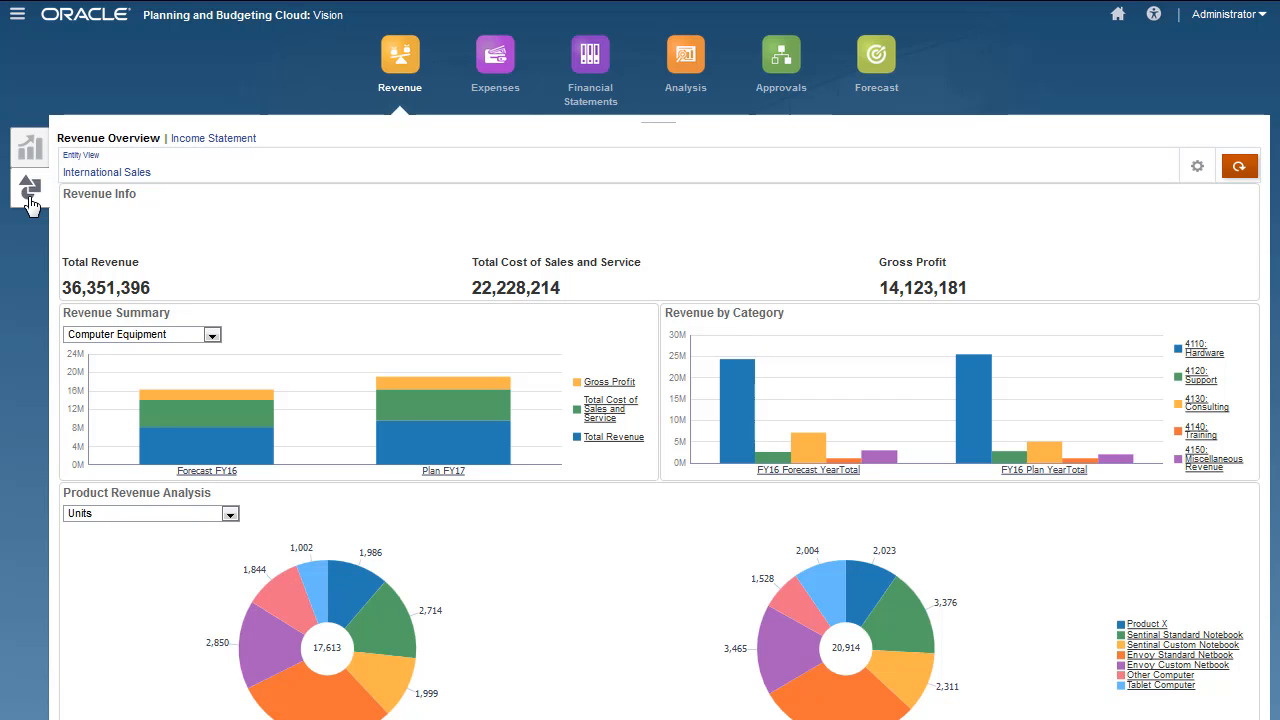
{"action": "left_click", "coordinate": [1117, 15]}
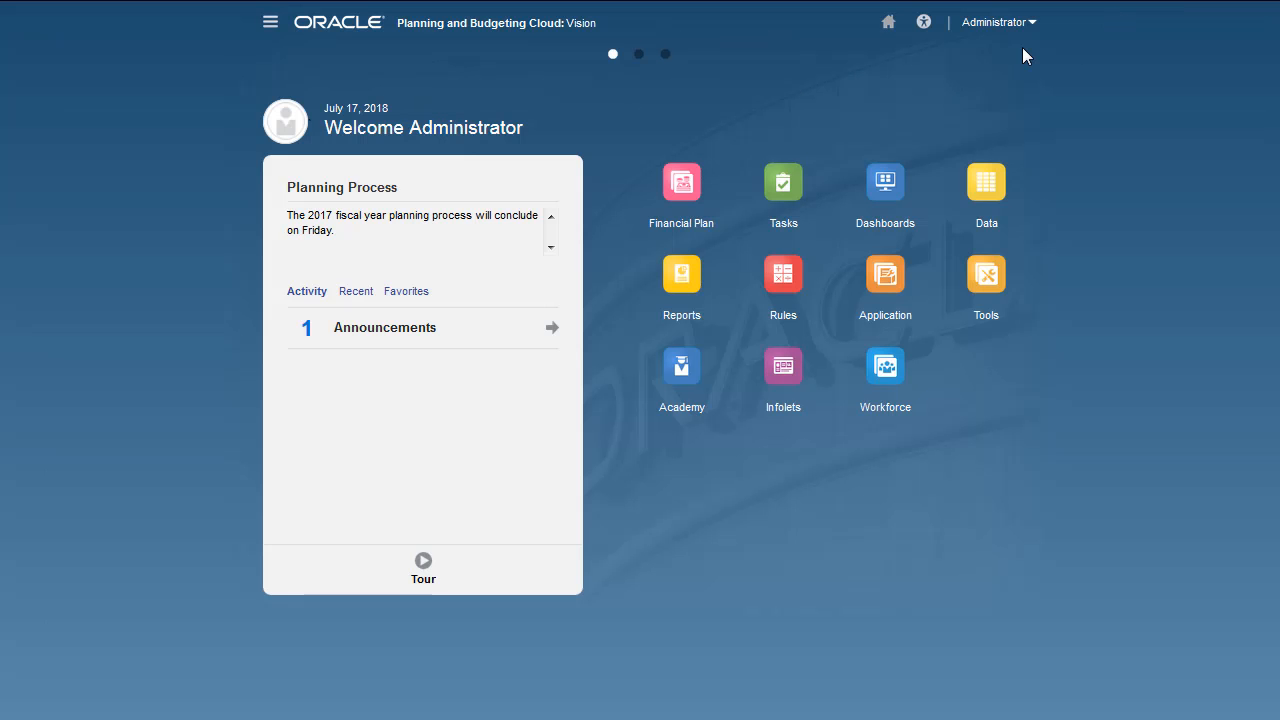
Create a navigation flow named "Data Entry and Analysis" based on the Default navigation flow.
{"action": "left_click", "coordinate": [986, 285]}
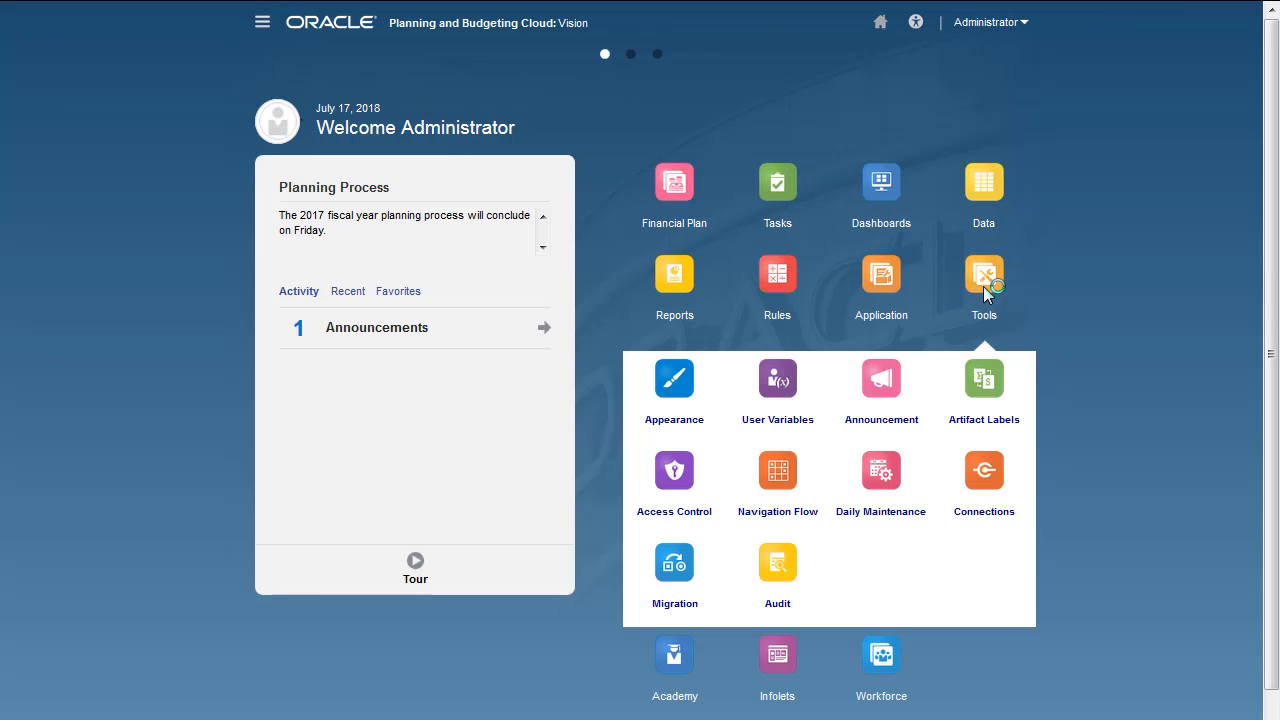
{"action": "left_click", "coordinate": [786, 472]}
{"action": "left_click", "coordinate": [243, 251]}
{"action": "left_click", "coordinate": [1239, 145]}
{"action": "left_click", "coordinate": [1180, 170]}
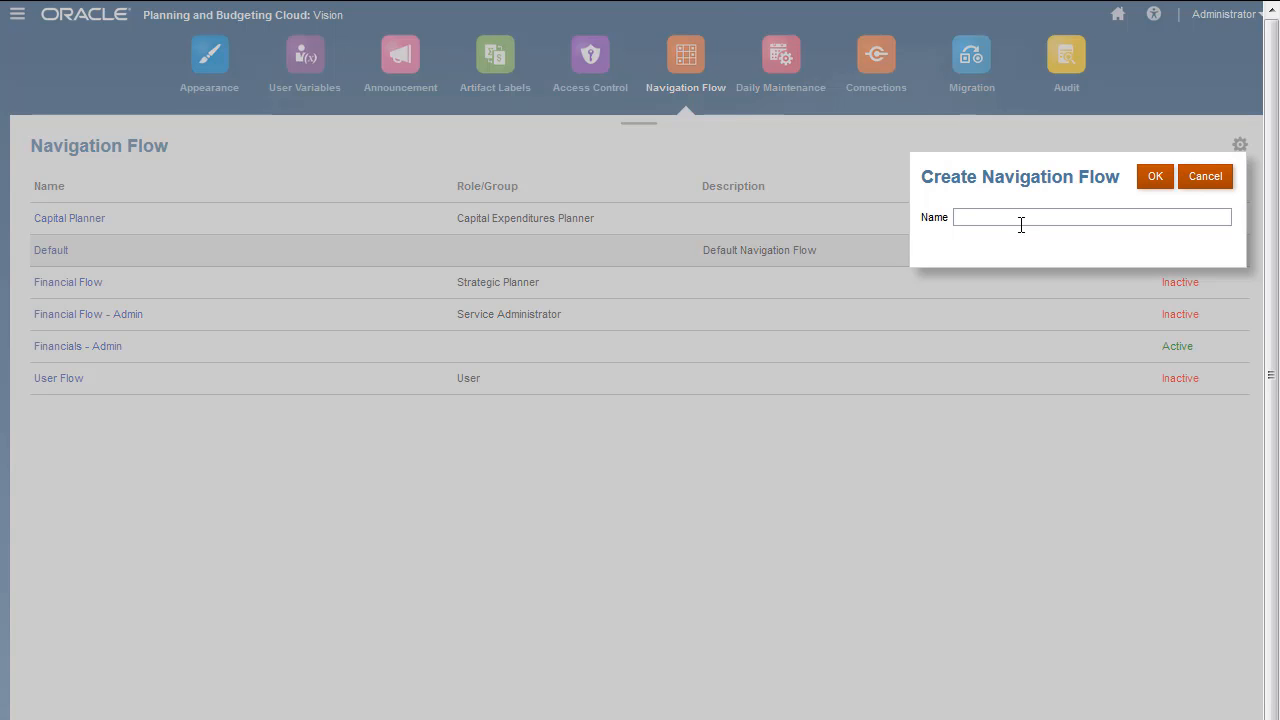
{"action": "type", "text": "Data Entry and Analysis"}
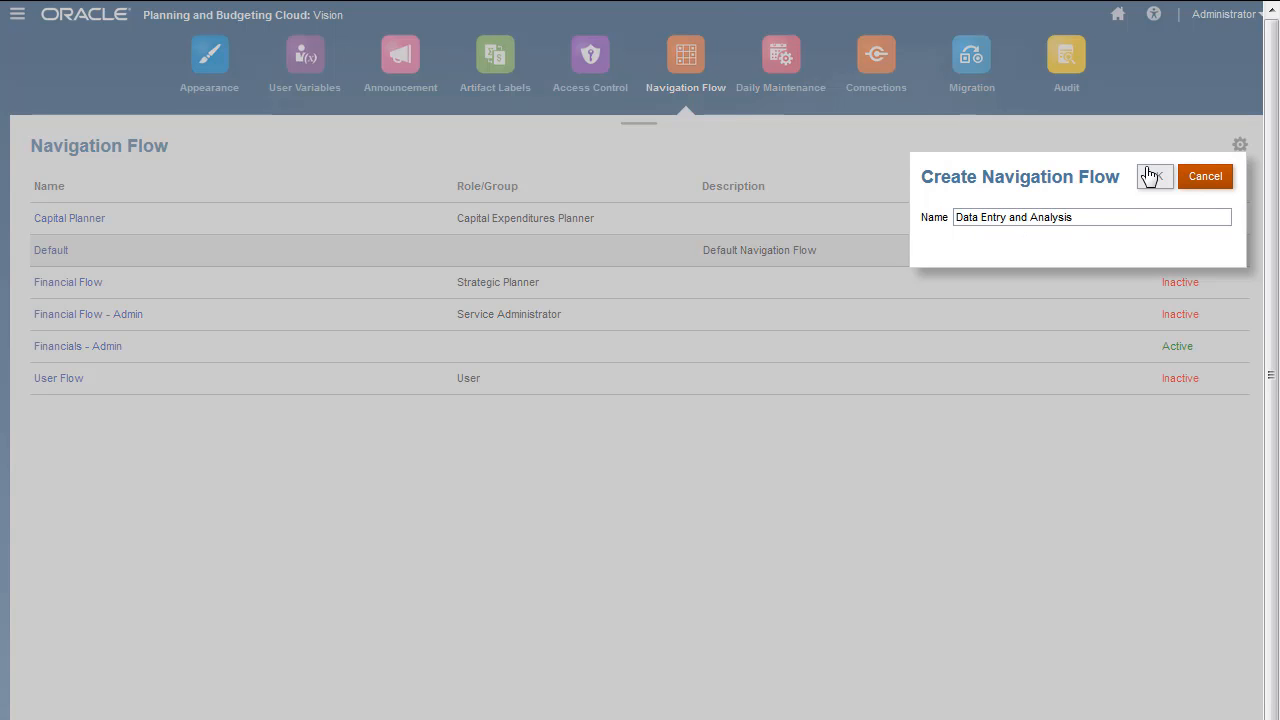
{"action": "left_click", "coordinate": [1152, 176]}
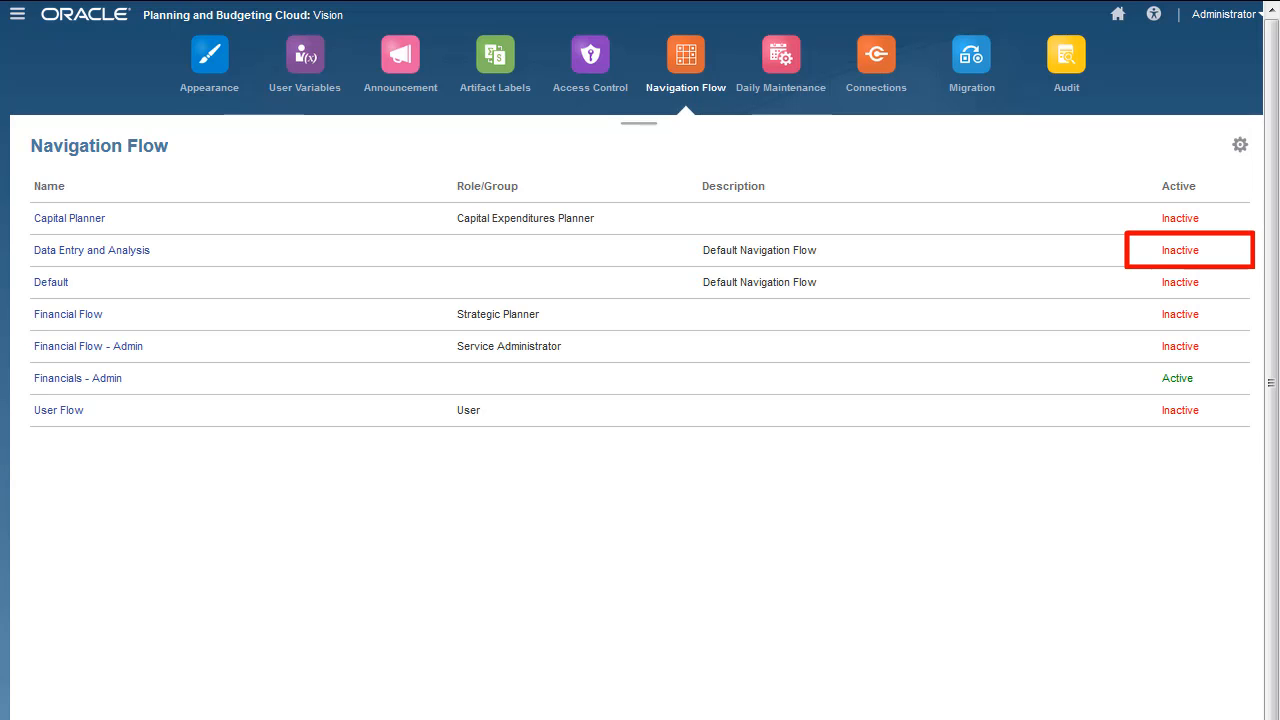
Add a visible cluster named "Data Entry" with a purple icon to the Data Entry and Analysis flow and save it.
{"action": "left_click", "coordinate": [120, 254]}
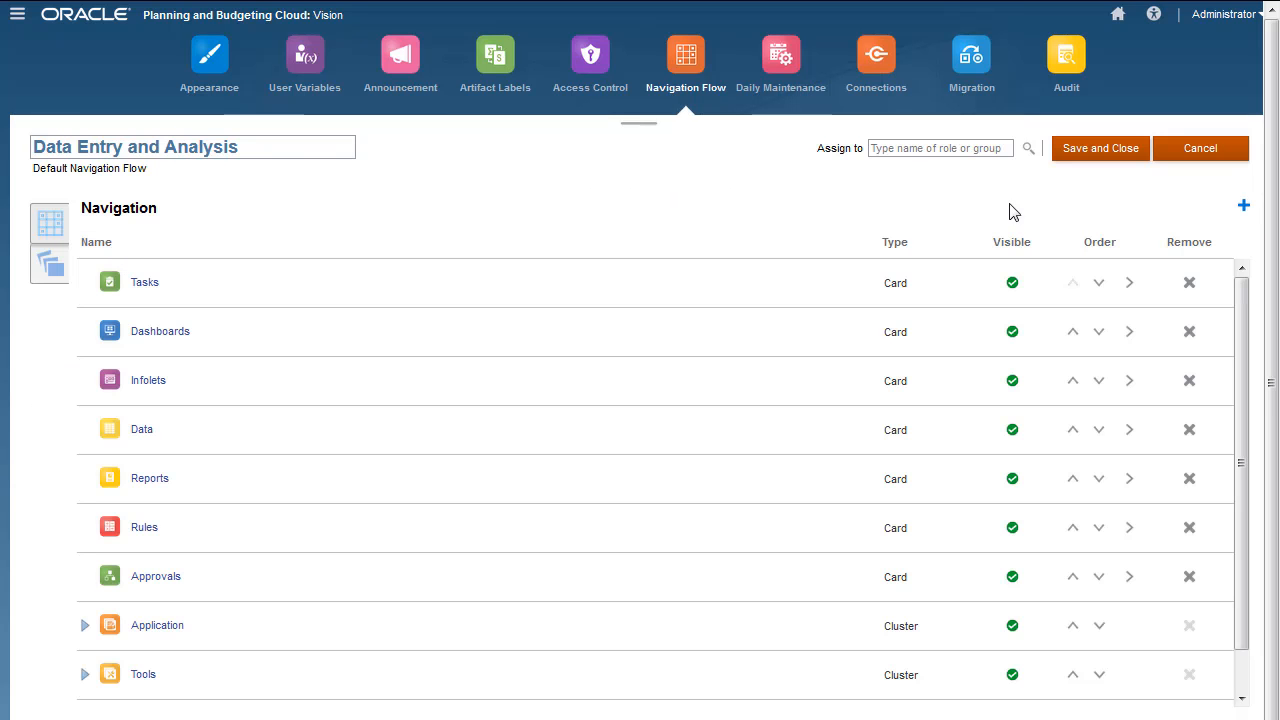
{"action": "left_click", "coordinate": [1243, 206]}
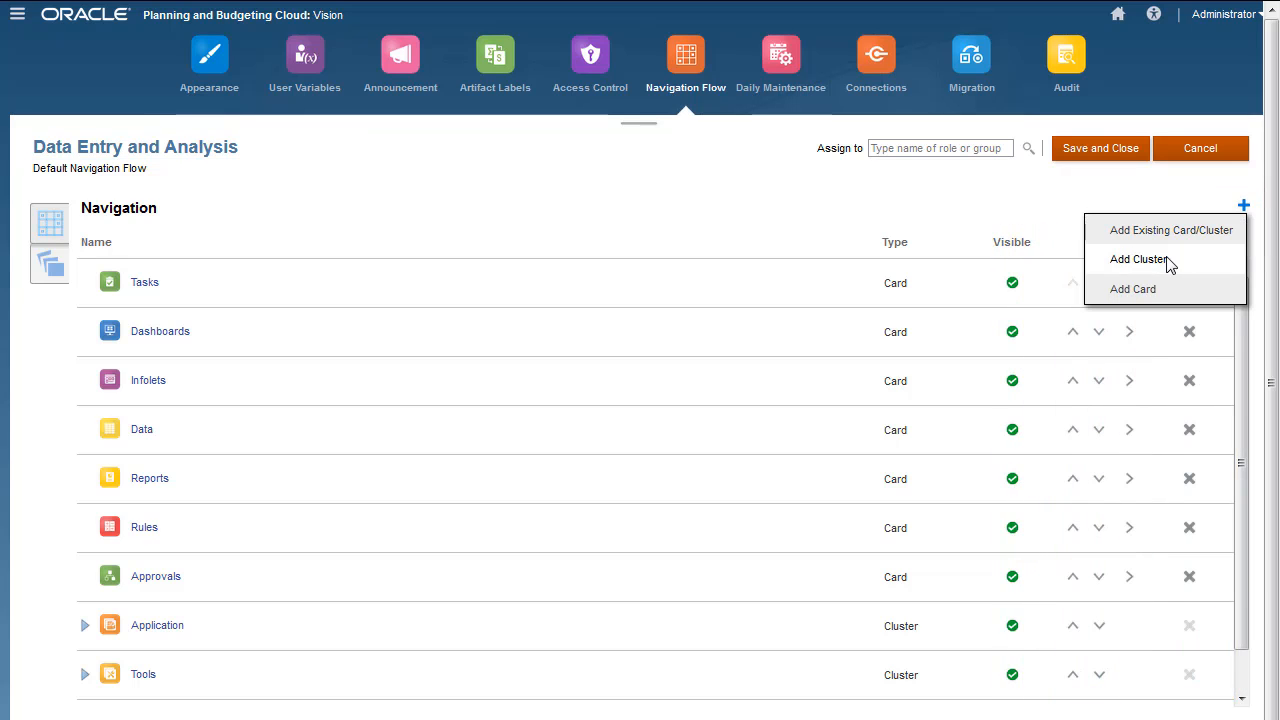
{"action": "left_click", "coordinate": [1090, 262]}
{"action": "type", "text": "Data Entry"}
{"action": "key", "text": "Tab"}
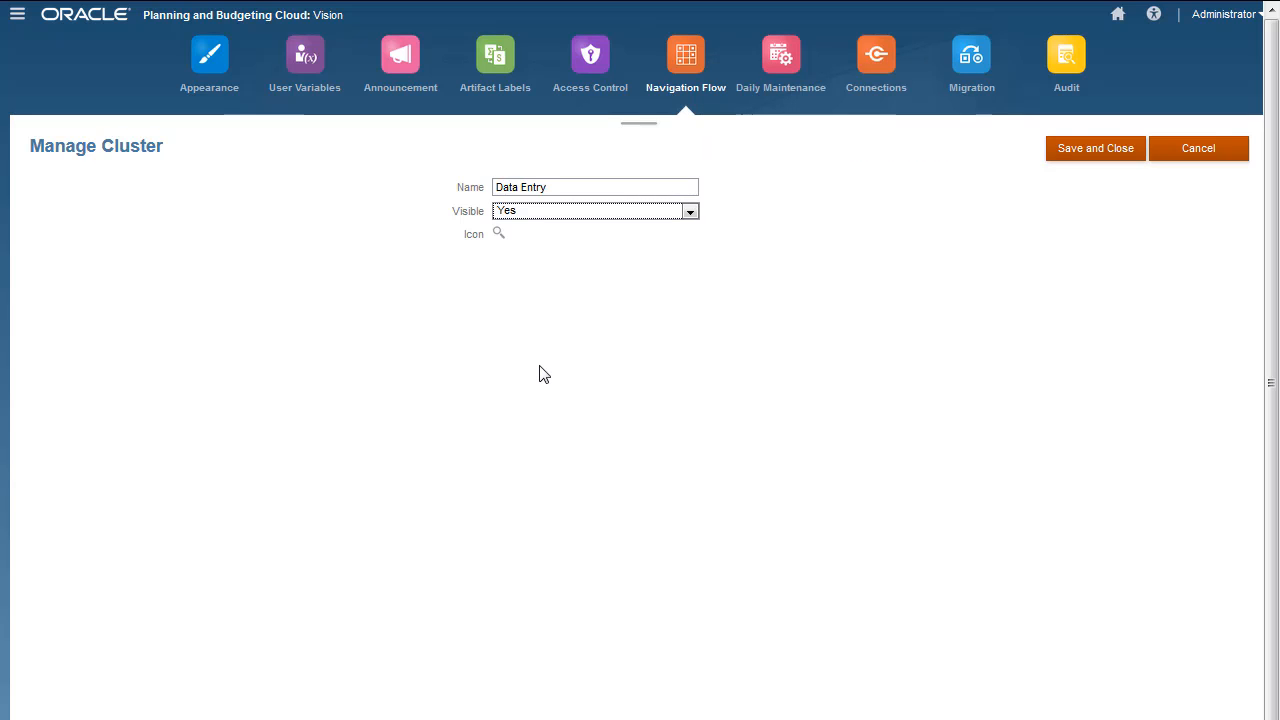
{"action": "left_click", "coordinate": [499, 234]}
{"action": "scroll", "coordinate": [790, 390], "scroll_direction": "down", "scroll_amount": 3}
{"action": "left_click", "coordinate": [768, 386]}
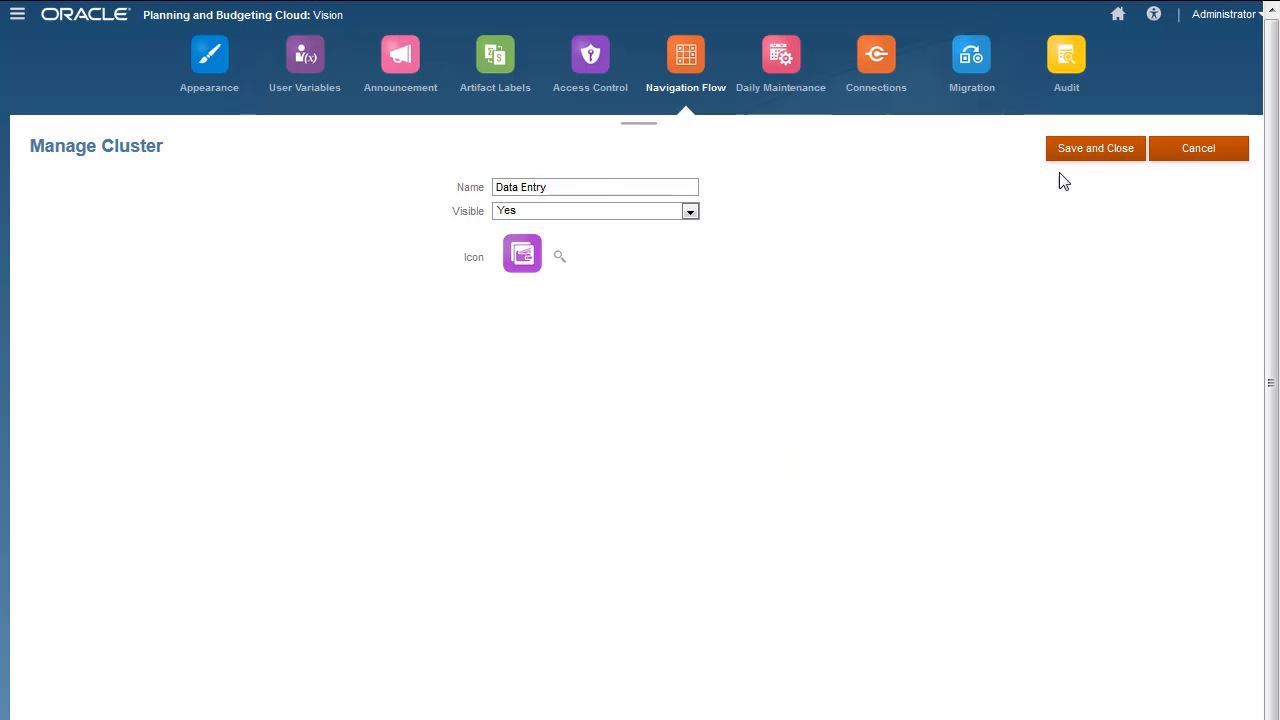
{"action": "left_click", "coordinate": [1078, 150]}
Add a card named "Revenue" to the Data Entry cluster and give it the pink cash register icon.
{"action": "left_click", "coordinate": [1243, 205]}
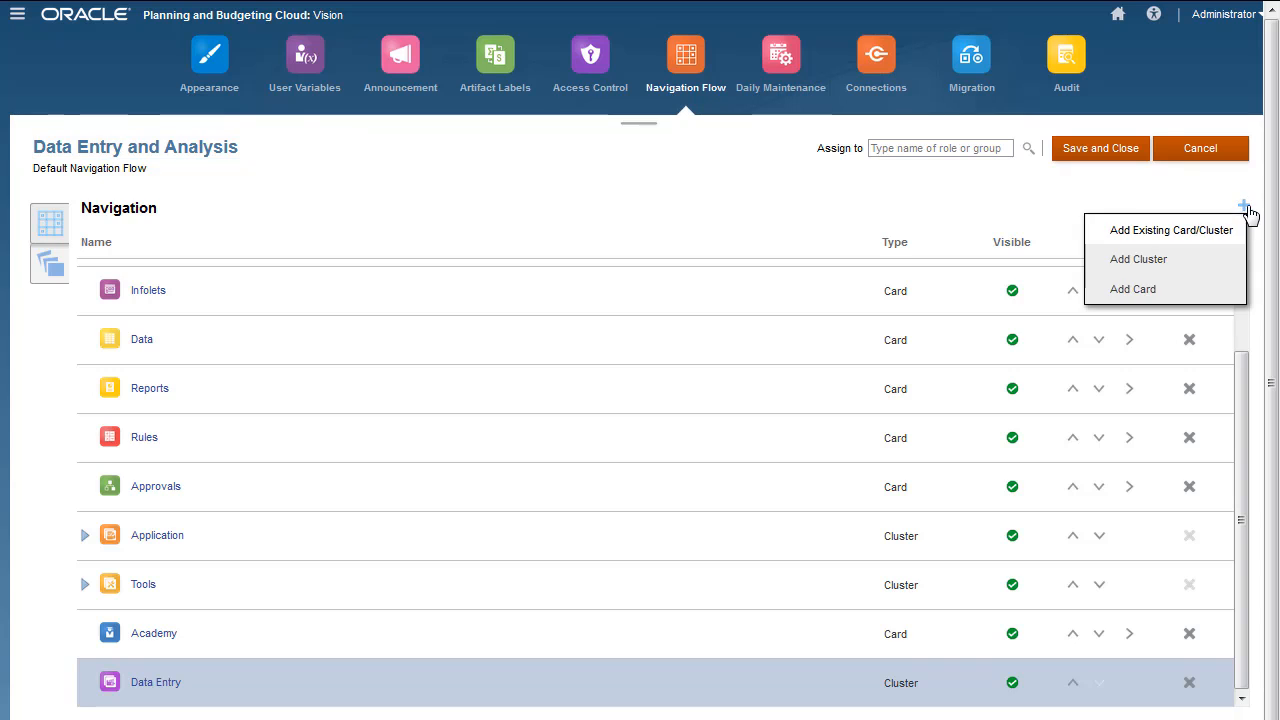
{"action": "left_click", "coordinate": [1149, 290]}
{"action": "type", "text": "Revenue"}
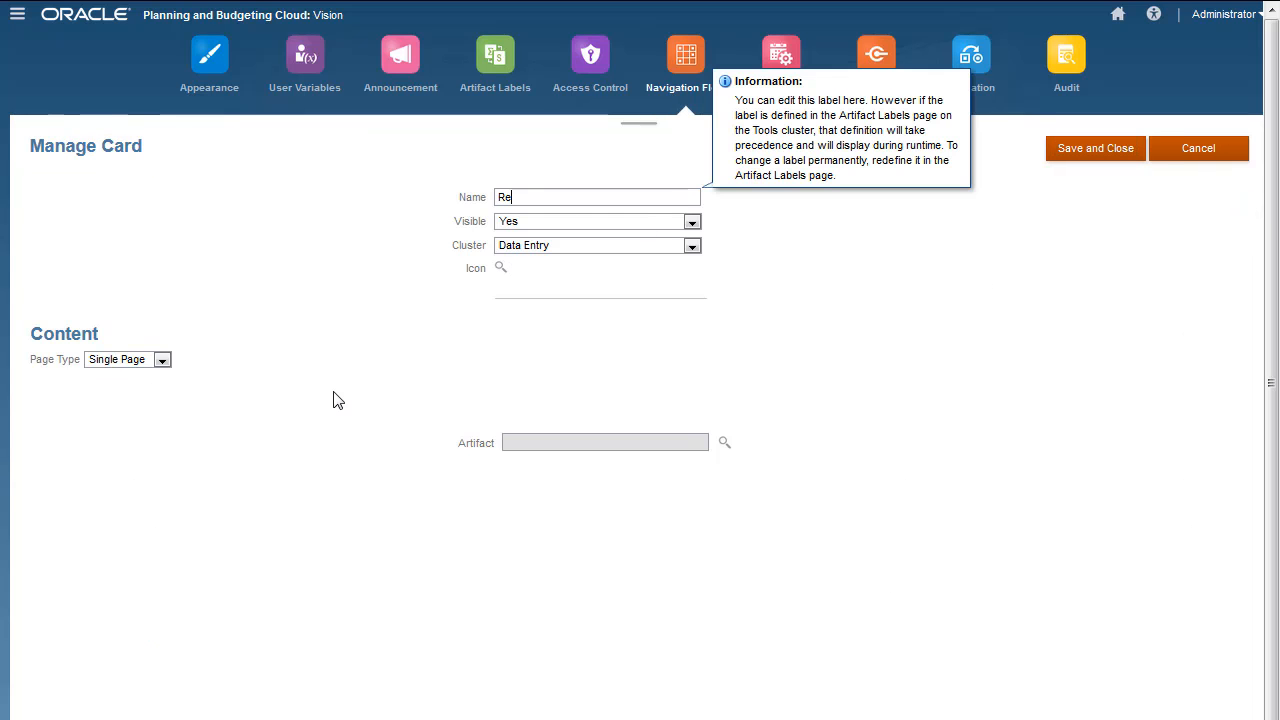
{"action": "key", "text": "Tab"}
{"action": "left_click", "coordinate": [500, 268]}
{"action": "scroll", "coordinate": [571, 386], "scroll_direction": "down", "scroll_amount": 5}
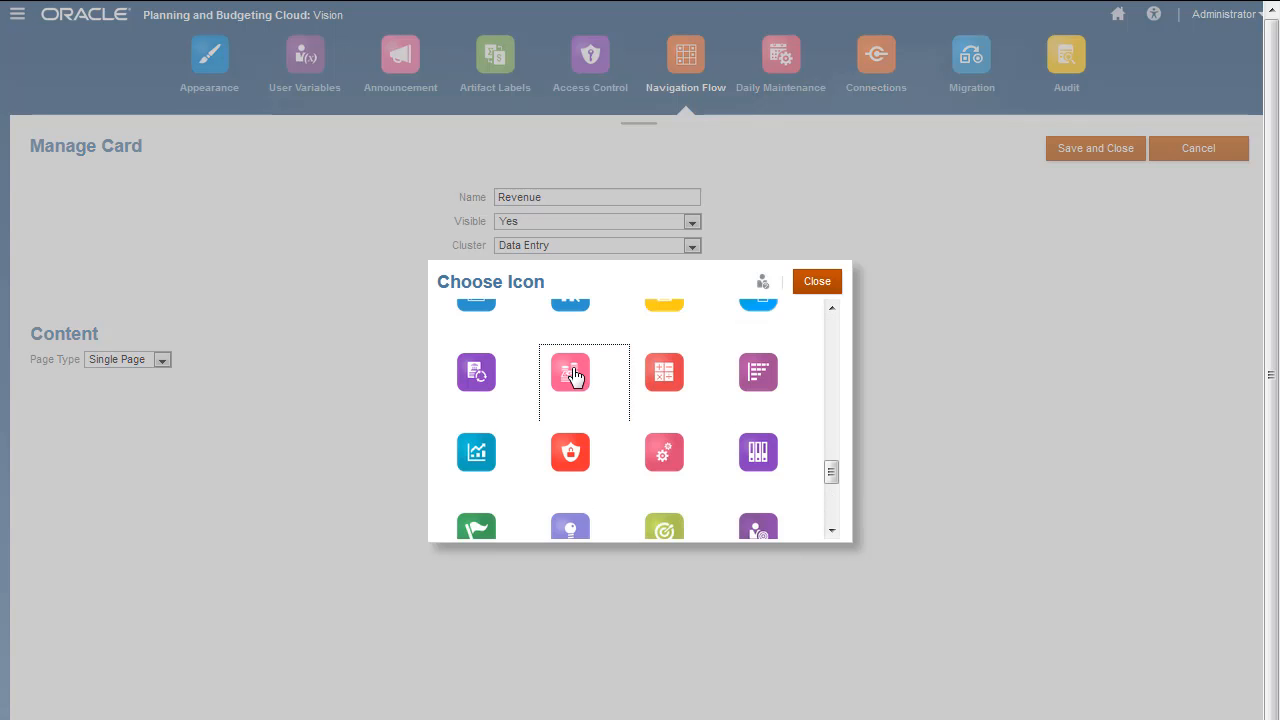
{"action": "left_click", "coordinate": [571, 386]}
Set the Revenue card's content to Tabular Page with Vertical orientation.
{"action": "left_click", "coordinate": [162, 361]}
{"action": "left_click", "coordinate": [150, 389]}
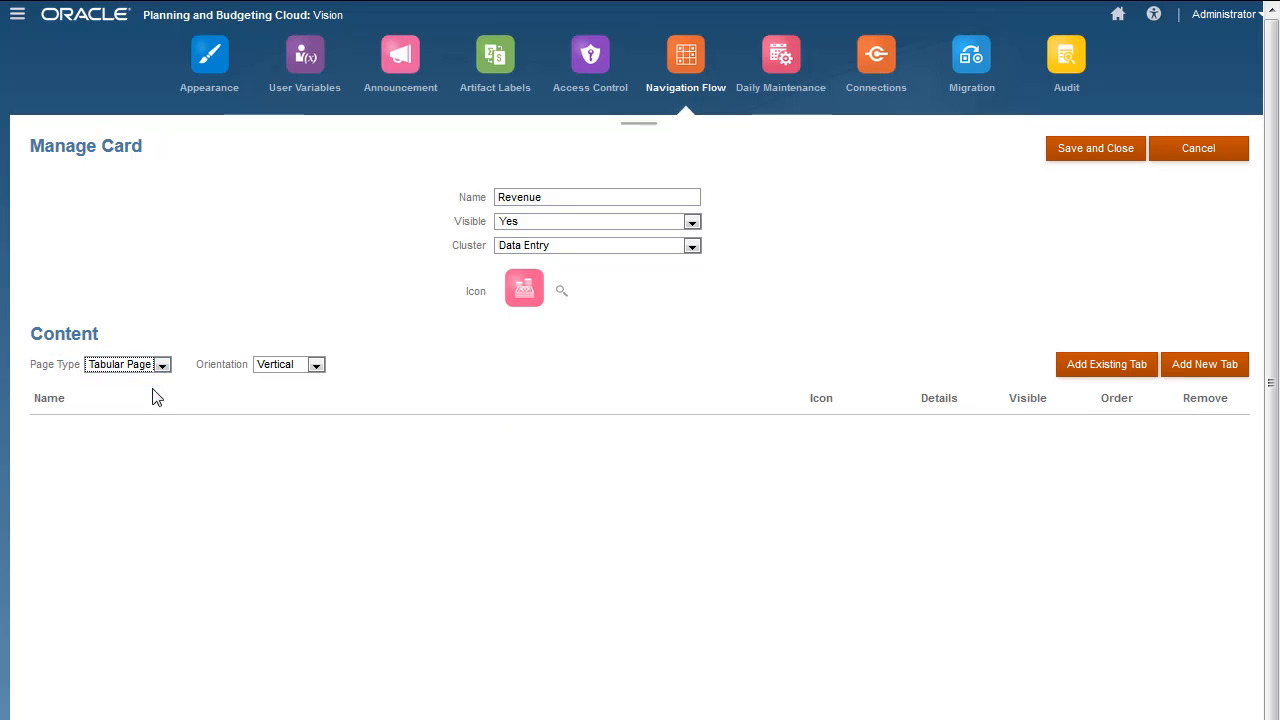
{"action": "left_click", "coordinate": [316, 365]}
{"action": "left_click", "coordinate": [312, 379]}
Add a new tab named "Forecast" to the Revenue card with the trend chart icon and page type Tabular Page.
{"action": "left_click", "coordinate": [1205, 364]}
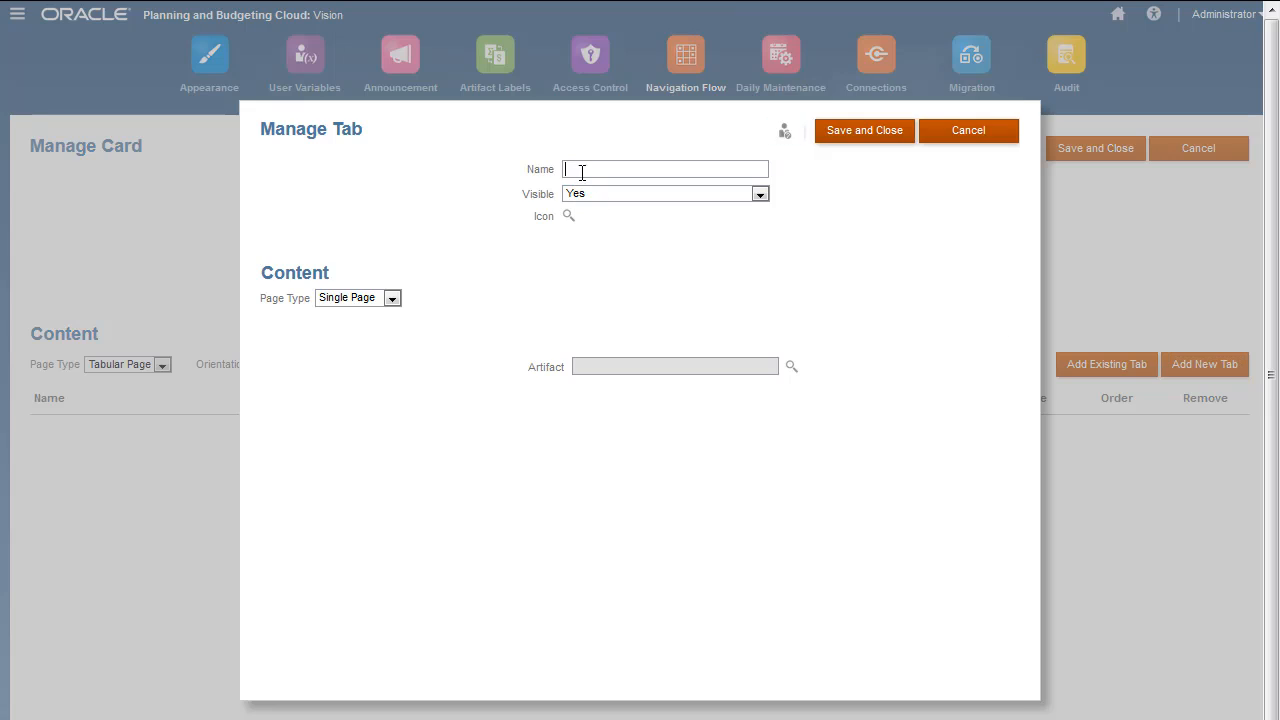
{"action": "left_click", "coordinate": [571, 169]}
{"action": "type", "text": "Forecast"}
{"action": "key", "text": "Tab"}
{"action": "left_click", "coordinate": [568, 216]}
{"action": "scroll", "coordinate": [829, 537], "scroll_direction": "down", "scroll_amount": 3}
{"action": "left_click", "coordinate": [740, 480]}
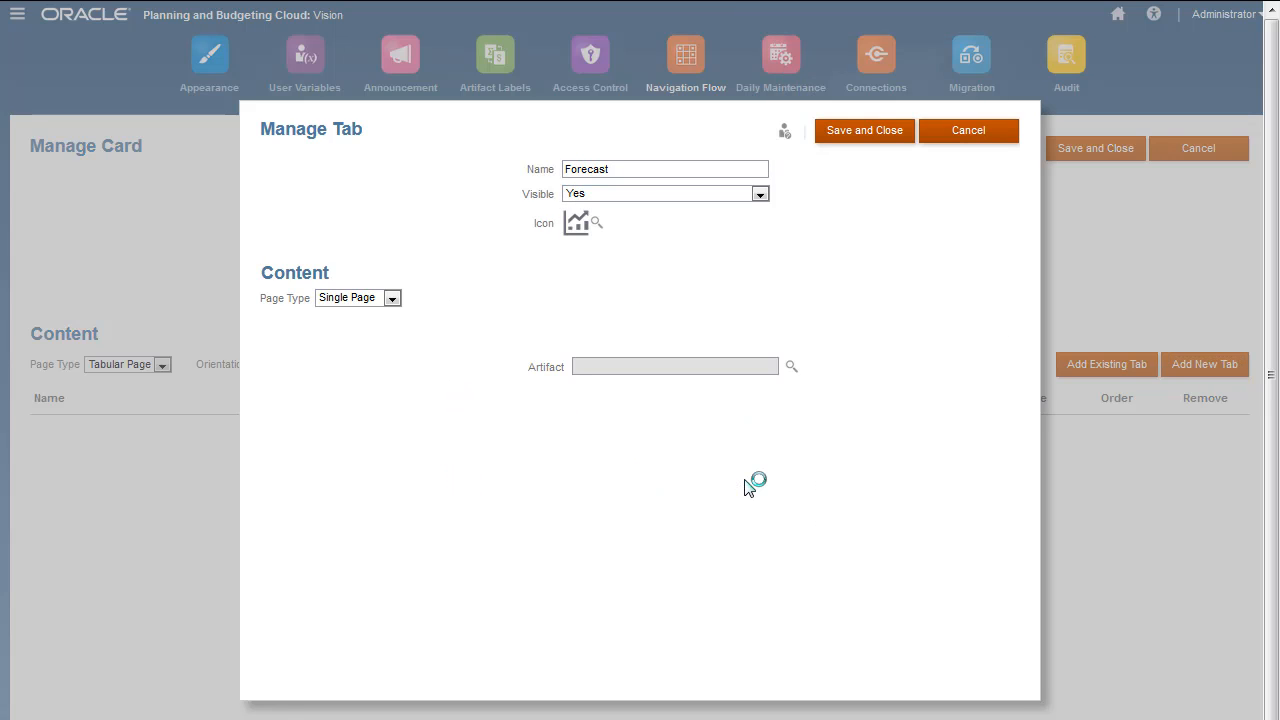
{"action": "left_click", "coordinate": [392, 298]}
{"action": "left_click", "coordinate": [385, 331]}
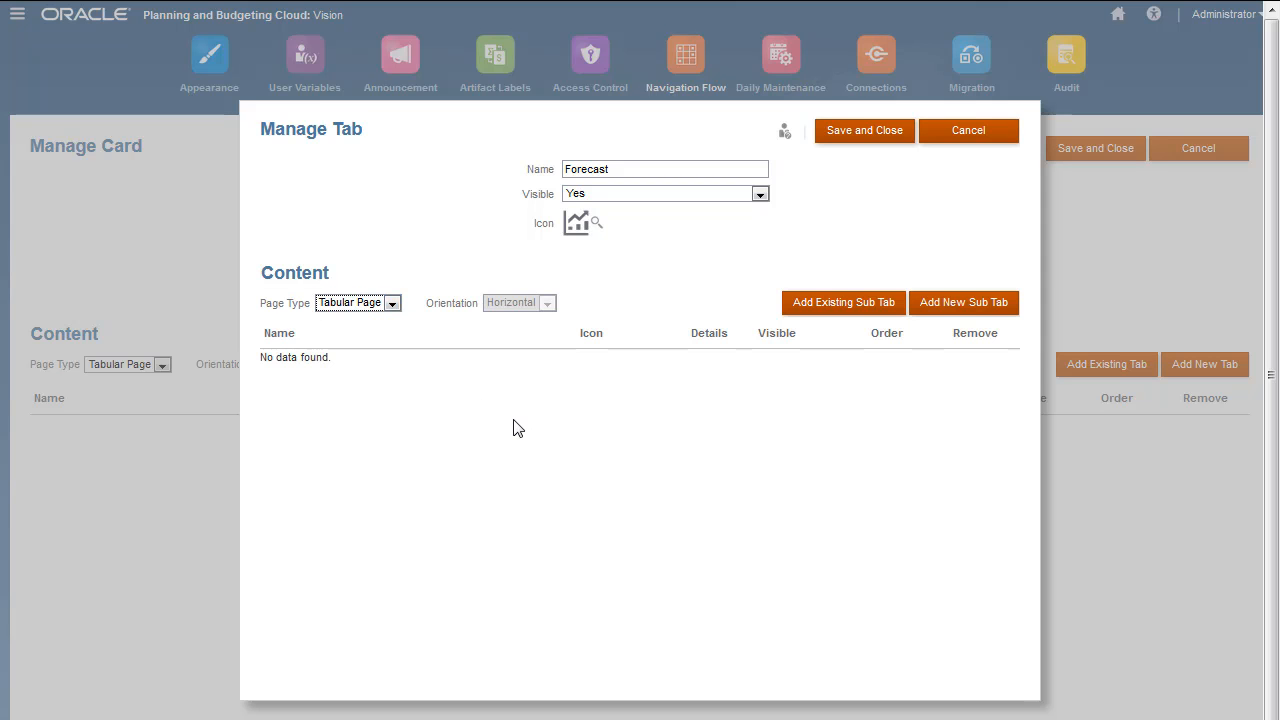
Add a sub tab named "Revenue Forecast - Products" to the Forecast tab, using the form Revenue Forecast - Products as its artifact.
{"action": "left_click", "coordinate": [945, 302]}
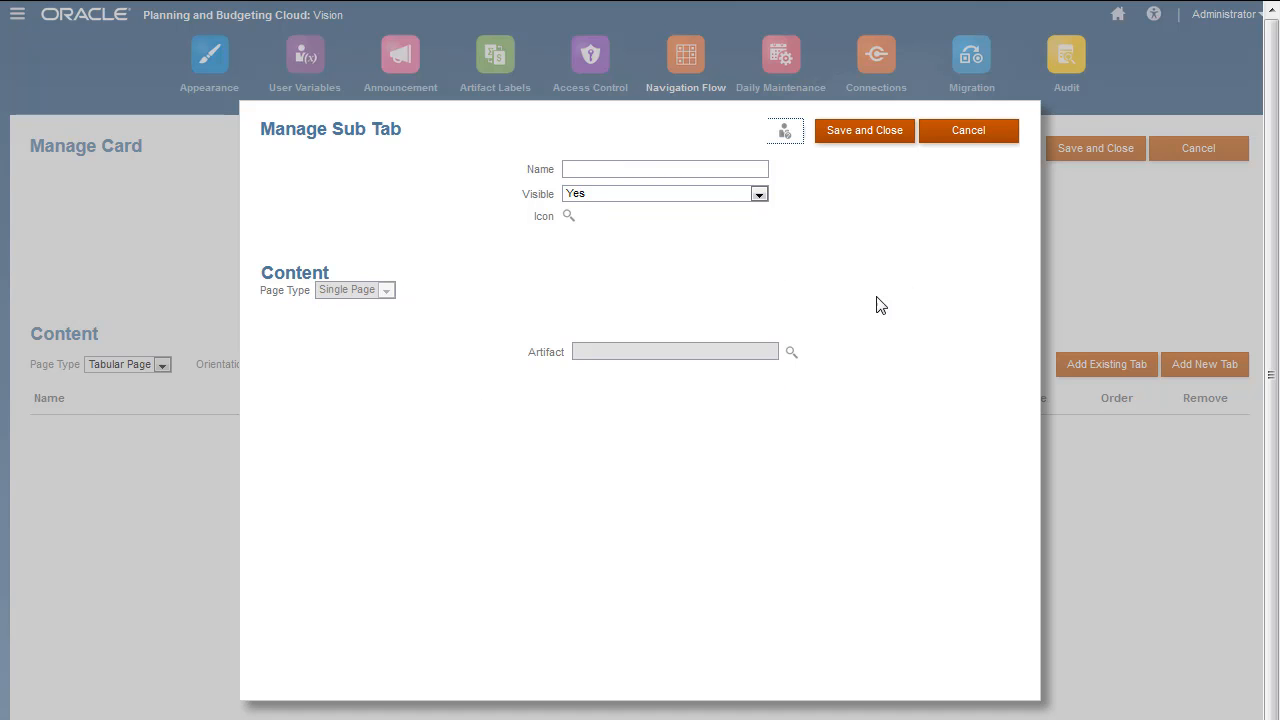
{"action": "left_click", "coordinate": [790, 354]}
{"action": "type", "text": "Forecast"}
{"action": "key", "text": "Return"}
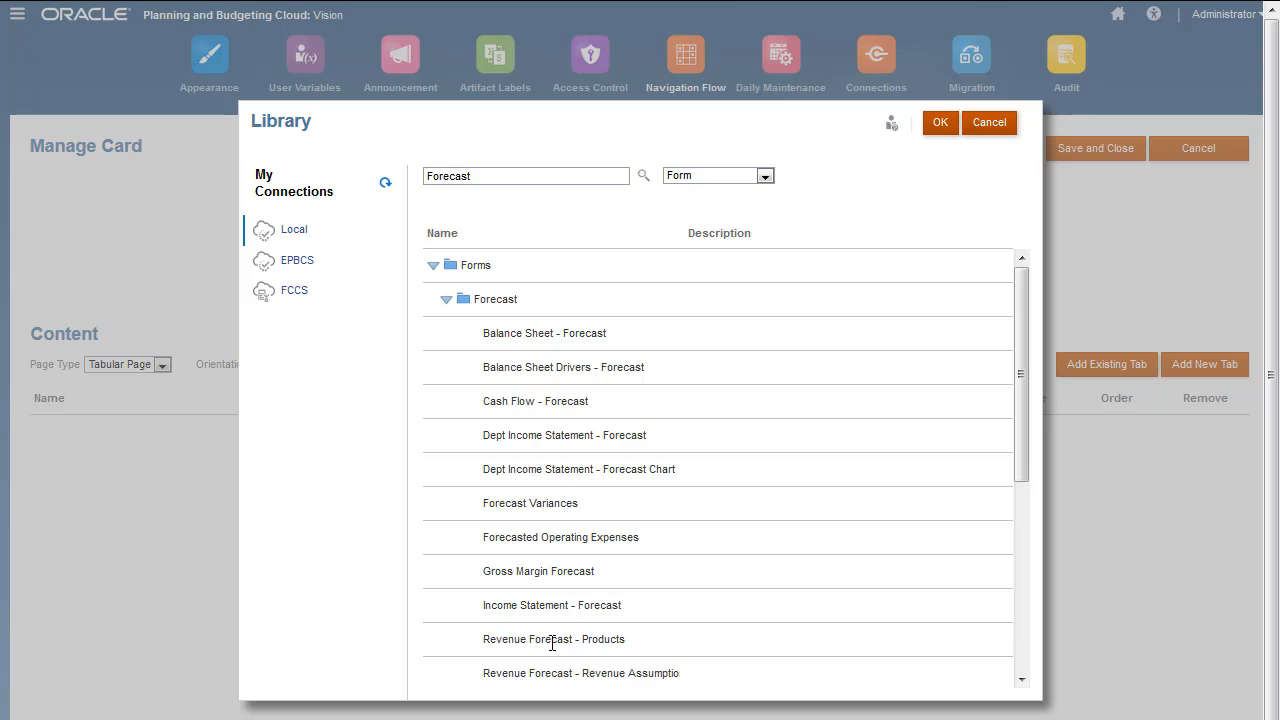
{"action": "left_click", "coordinate": [552, 643]}
{"action": "left_click", "coordinate": [942, 124]}
{"action": "left_click", "coordinate": [646, 171]}
{"action": "type", "text": "Revenue Forecast - Products"}
{"action": "key", "text": "Tab"}
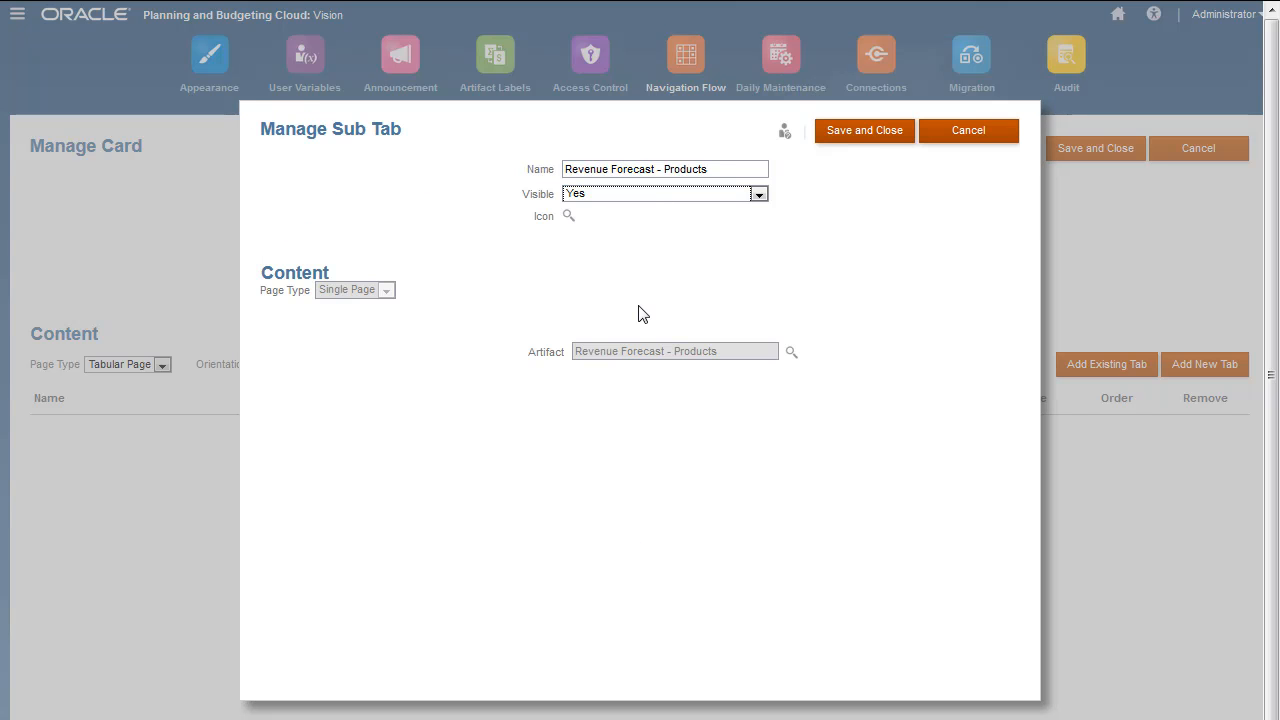
{"action": "left_click", "coordinate": [883, 135]}
Add a sub tab named "Revenue Forecast - Services" using the form Set Services Revenue Forecast Assumptions as its artifact, and save the Forecast tab.
{"action": "left_click", "coordinate": [952, 305]}
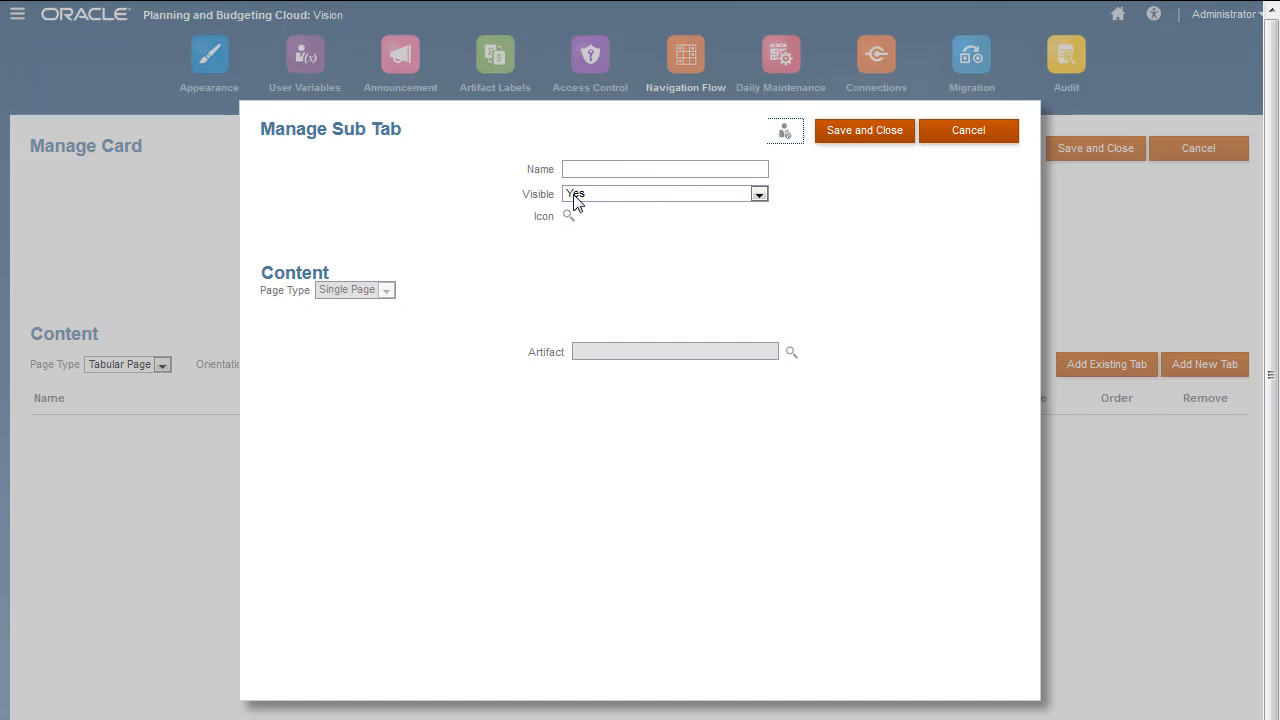
{"action": "type", "text": "Revenue Forecast - Services"}
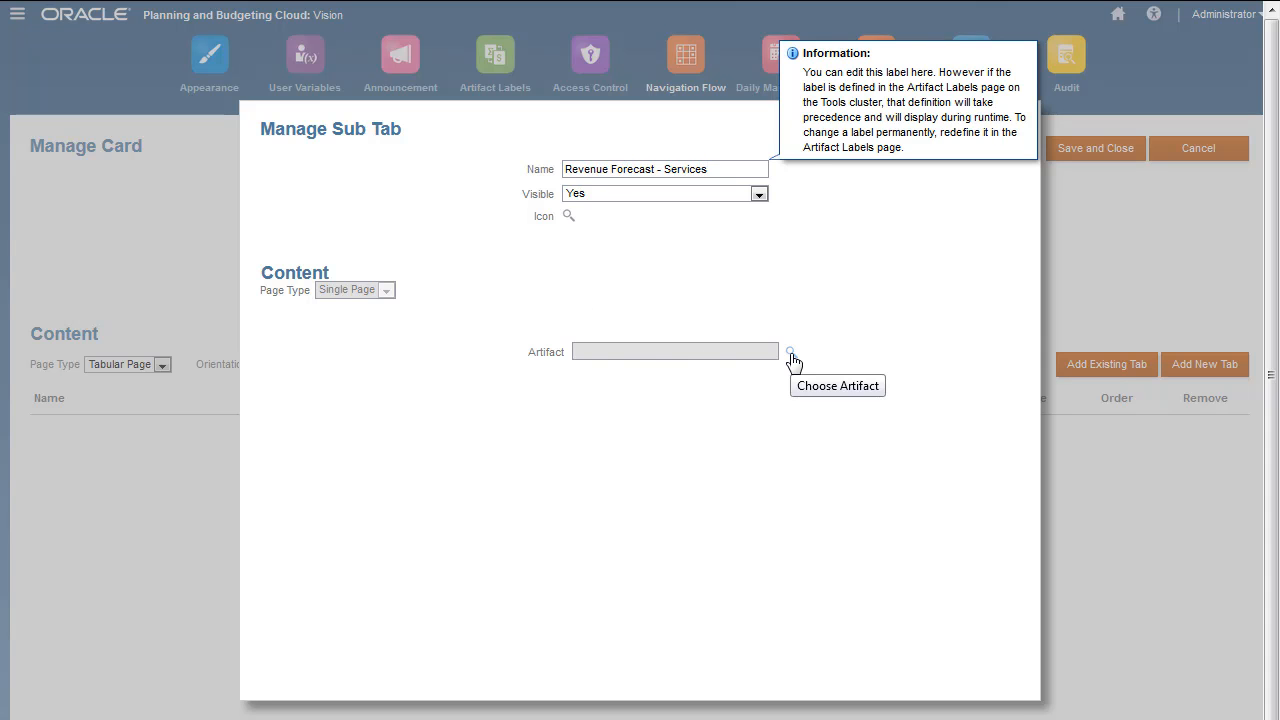
{"action": "left_click", "coordinate": [791, 353]}
{"action": "scroll", "coordinate": [766, 460], "scroll_direction": "down", "scroll_amount": 5}
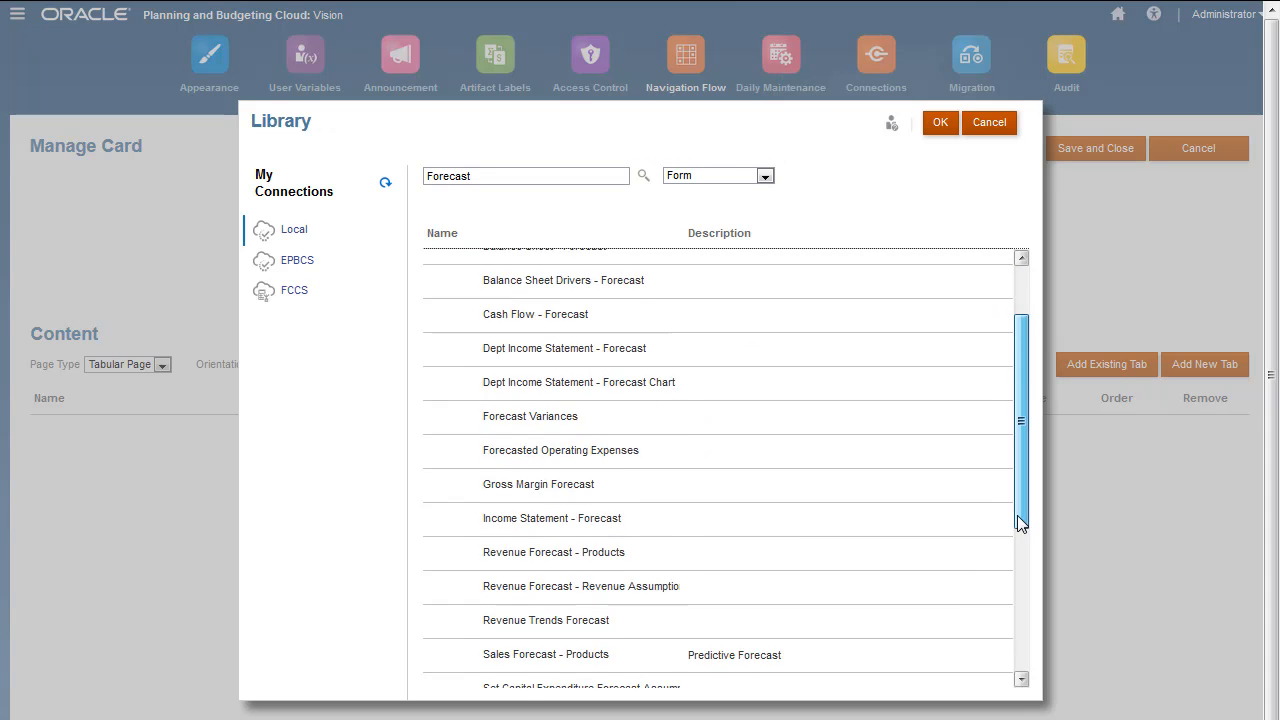
{"action": "left_click", "coordinate": [592, 628]}
{"action": "left_click", "coordinate": [941, 128]}
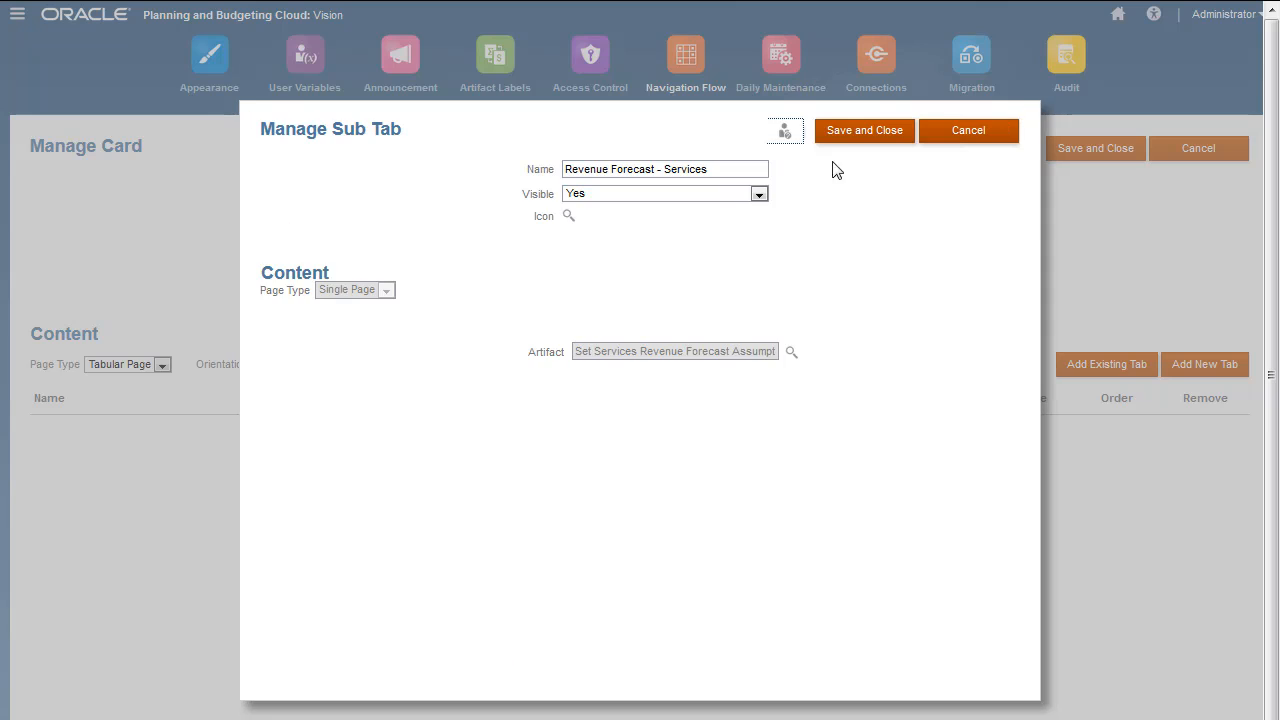
{"action": "left_click", "coordinate": [862, 135]}
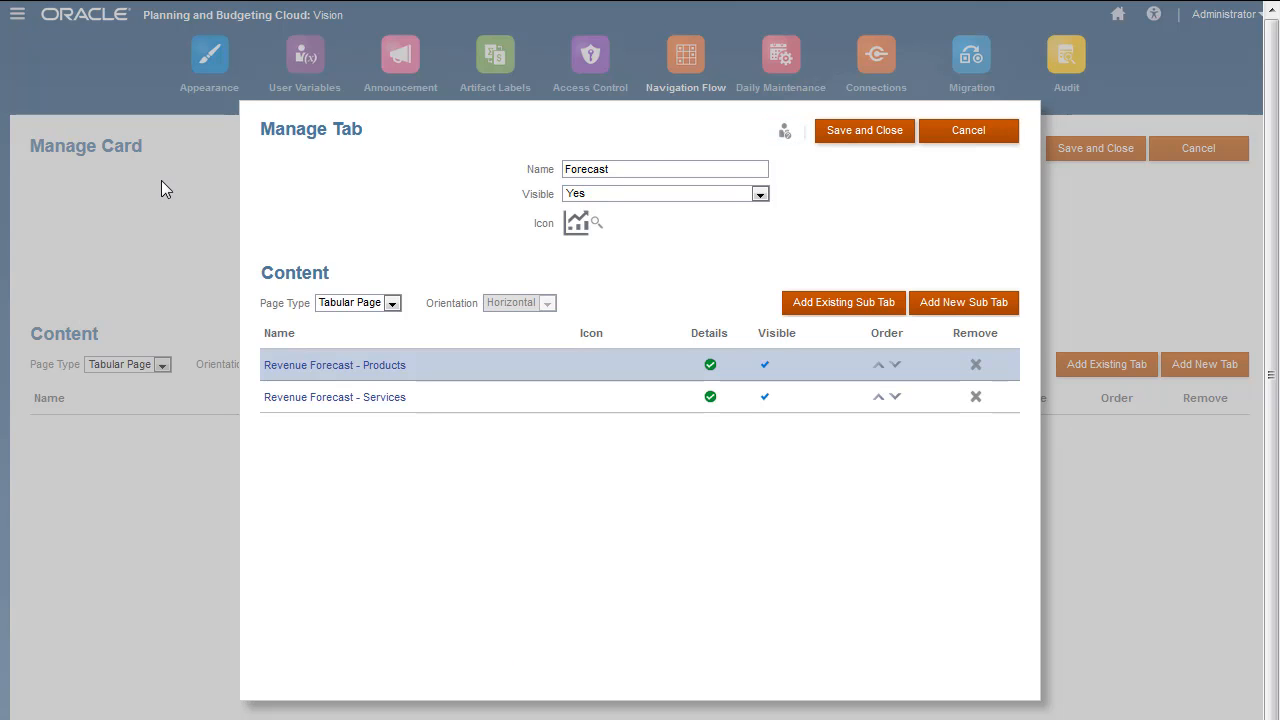
{"action": "left_click", "coordinate": [872, 133]}
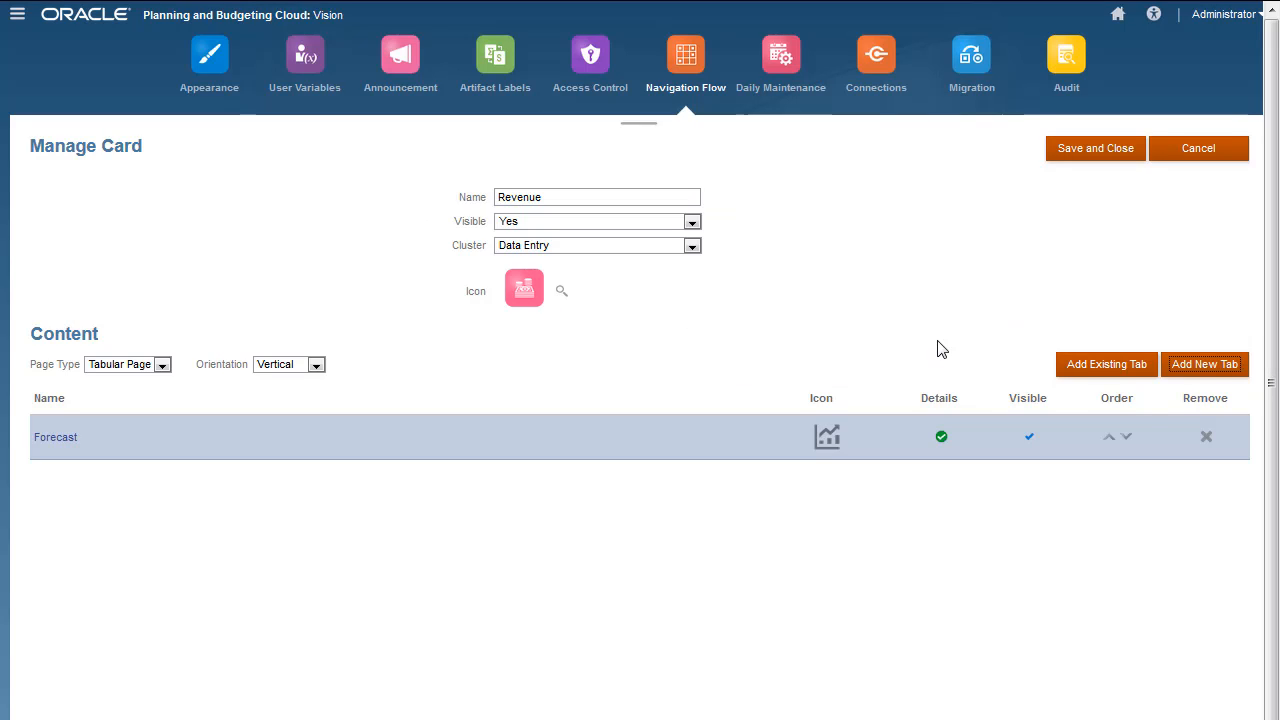
Add a new tab named "Plan" to the Revenue card with the magnifier-and-chart icon and page type Tabular Page.
{"action": "left_click", "coordinate": [1204, 368]}
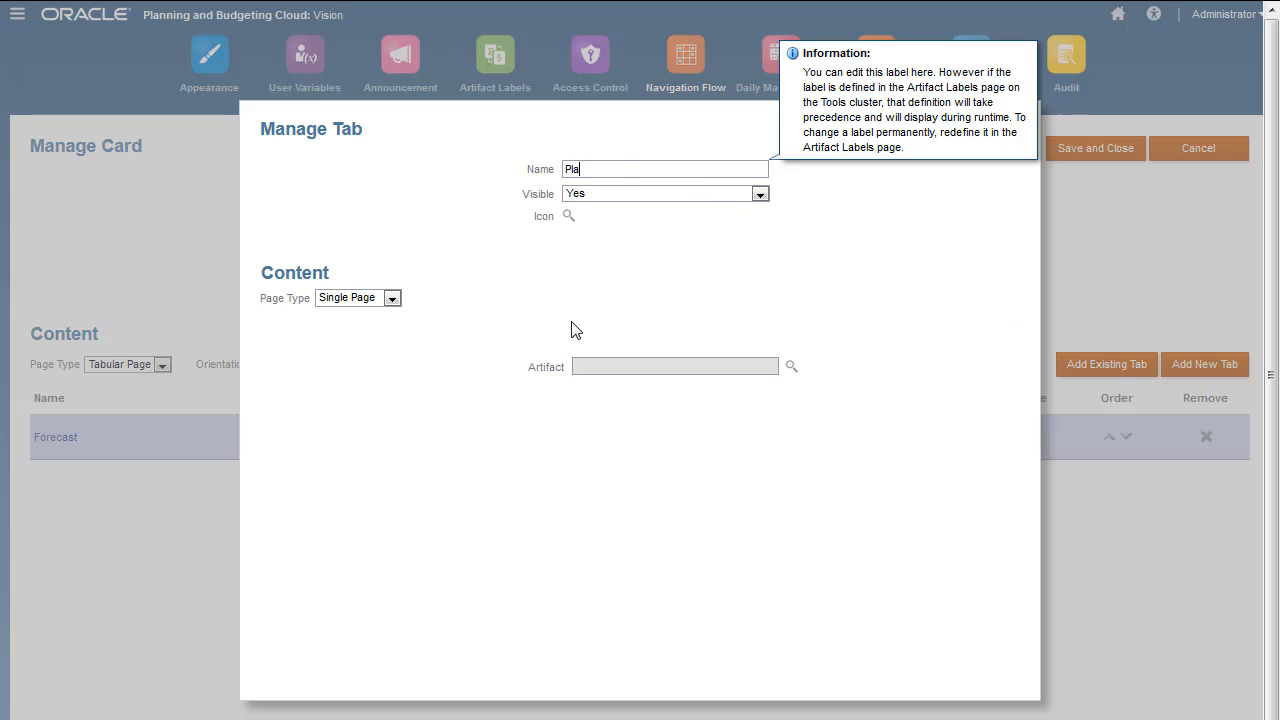
{"action": "left_click", "coordinate": [568, 218]}
{"action": "scroll", "coordinate": [828, 508], "scroll_direction": "down", "scroll_amount": 2}
{"action": "left_click", "coordinate": [655, 376]}
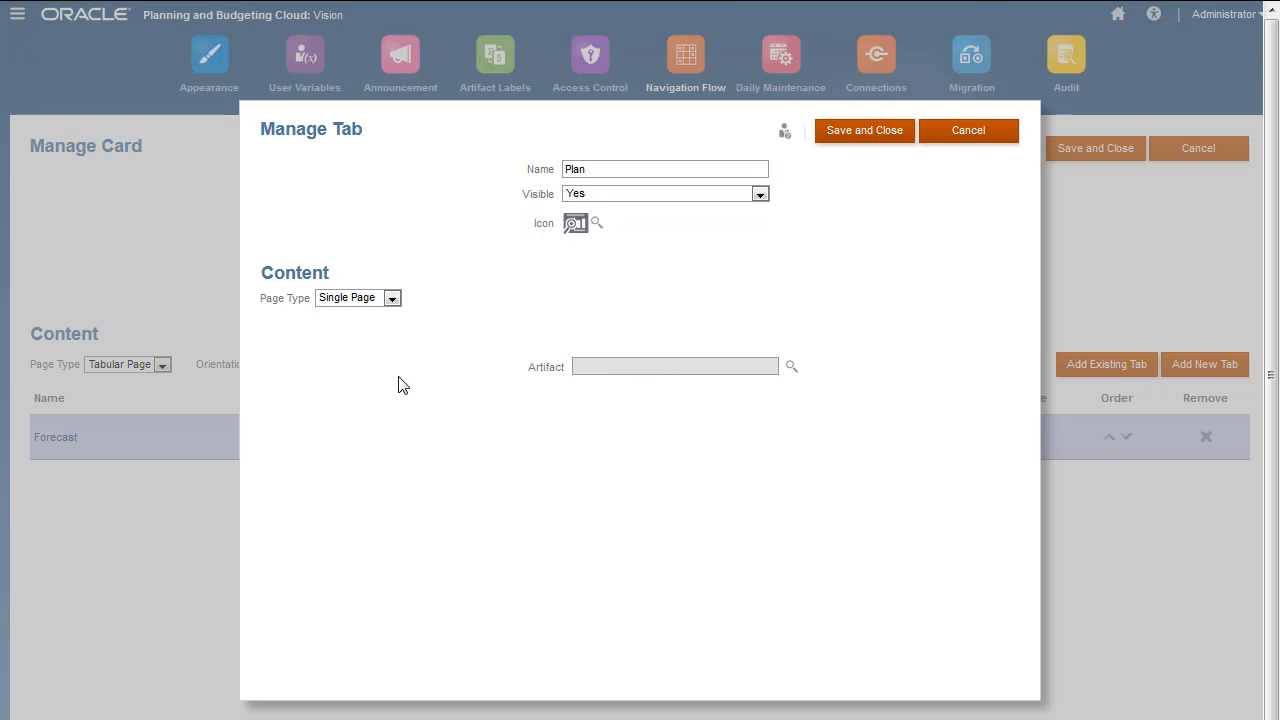
{"action": "left_click", "coordinate": [393, 299]}
{"action": "left_click", "coordinate": [389, 331]}
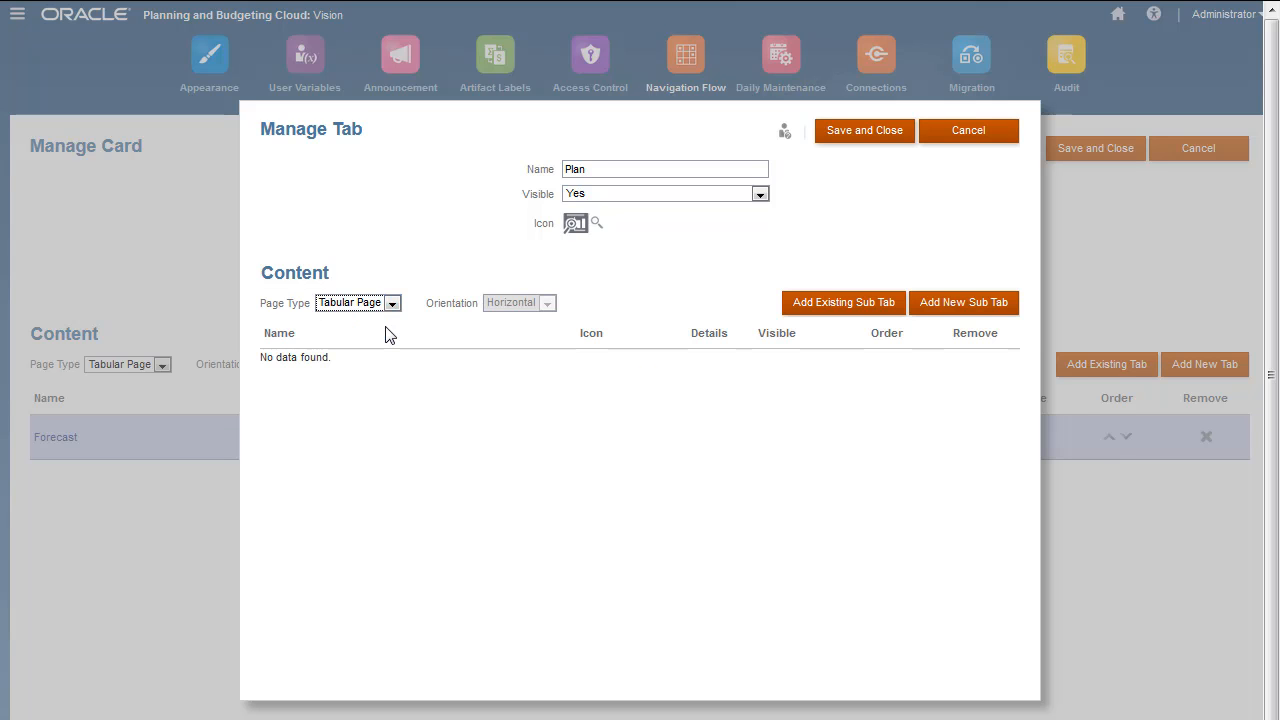
Add the sub tabs "Revenue Plan - Products" and "Revenue Plan - Services" to the Plan tab, and save the Revenue card.
{"action": "left_click", "coordinate": [955, 302]}
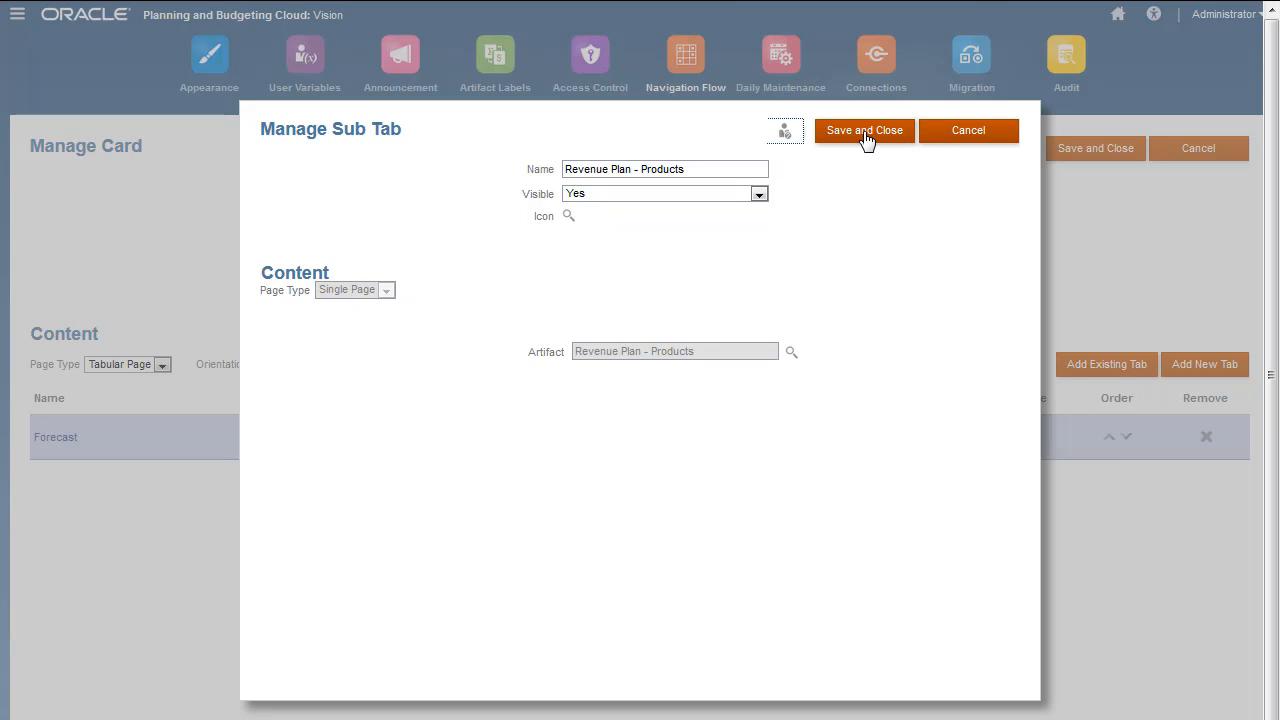
{"action": "left_click", "coordinate": [865, 137]}
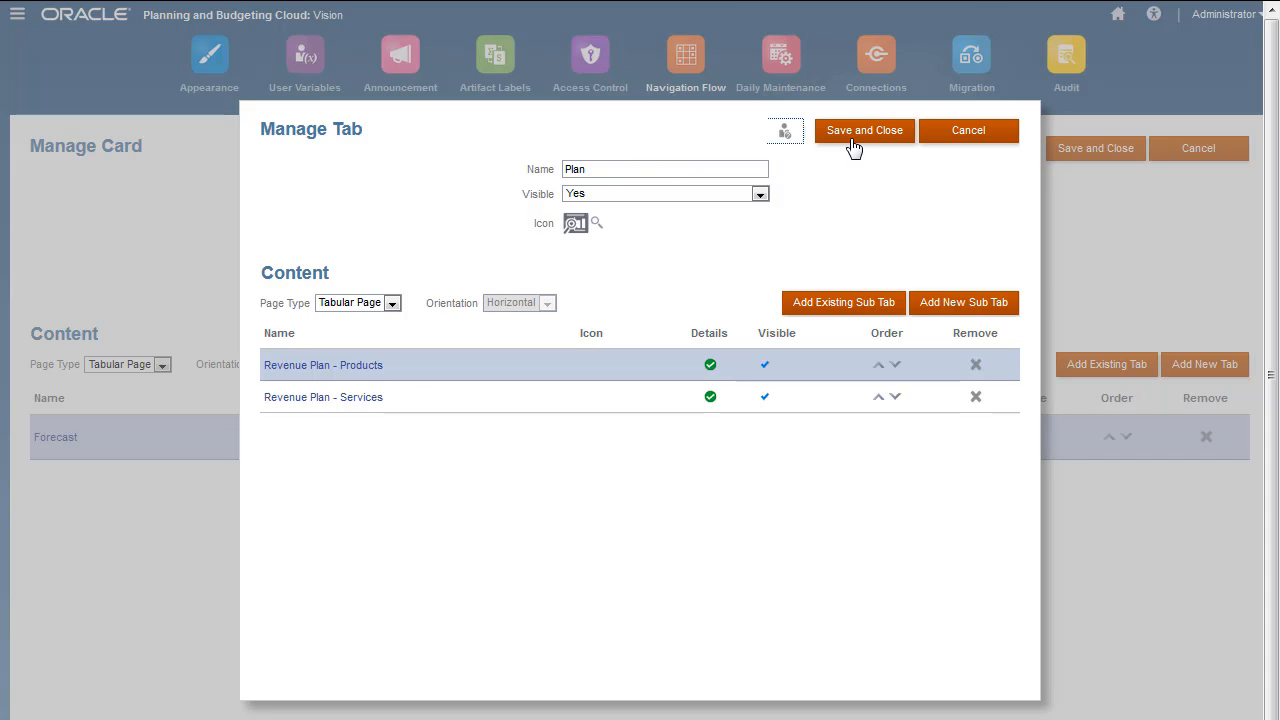
{"action": "left_click", "coordinate": [860, 137]}
{"action": "left_click", "coordinate": [1062, 152]}
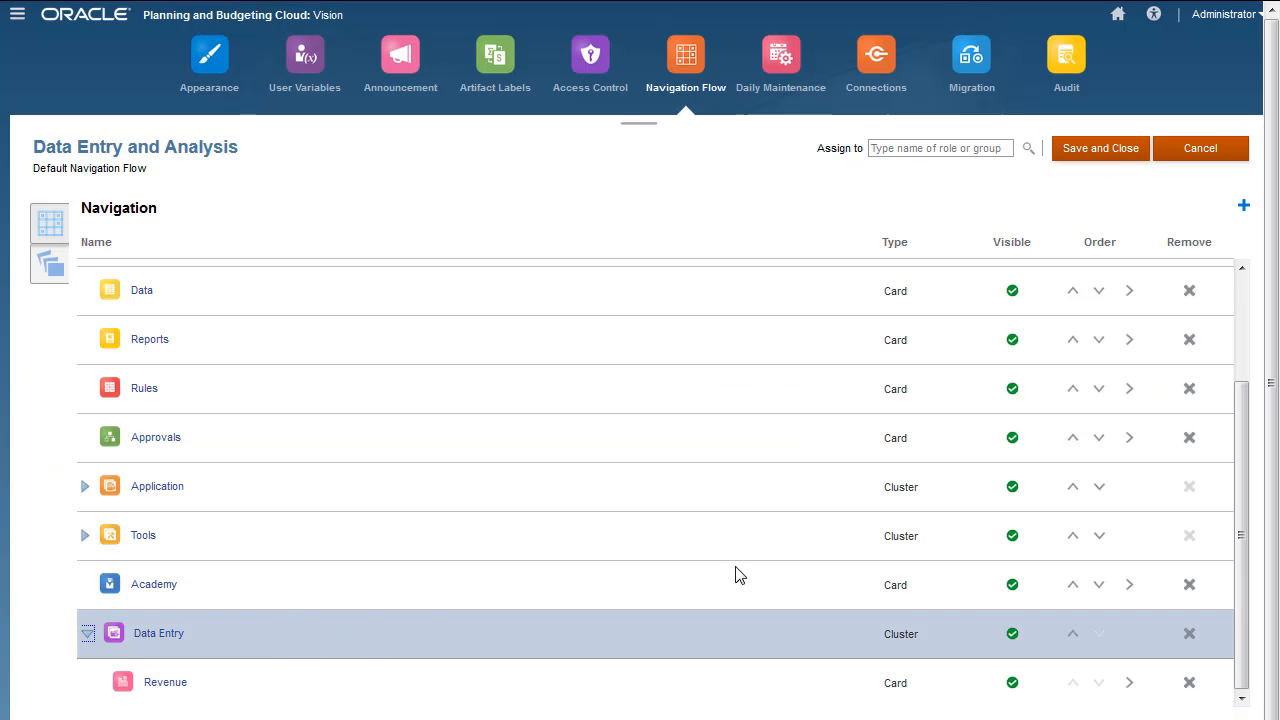
Add an "Expenses" card to the Data Entry cluster as a horizontal Tabular Page with sub tabs Expense Comparison, Expense Summary and Expenses by Category.
{"action": "left_click", "coordinate": [1243, 205]}
{"action": "left_click", "coordinate": [1136, 293]}
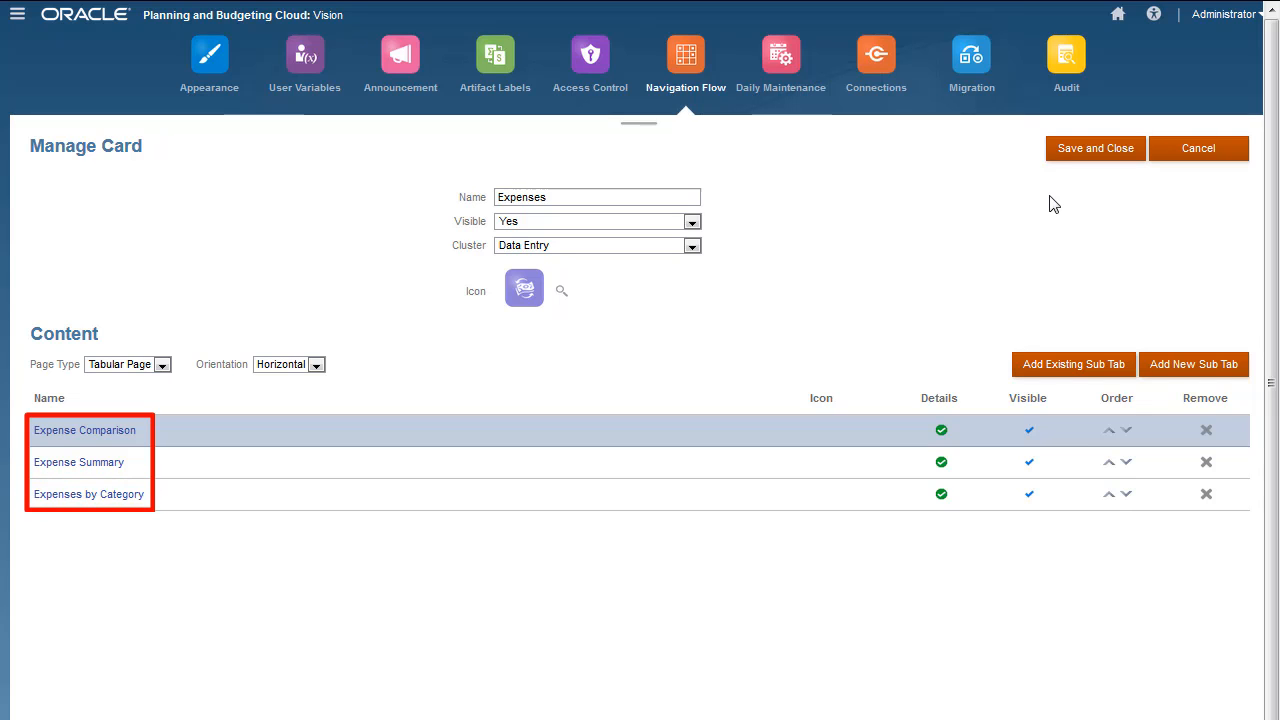
{"action": "left_click", "coordinate": [1074, 157]}
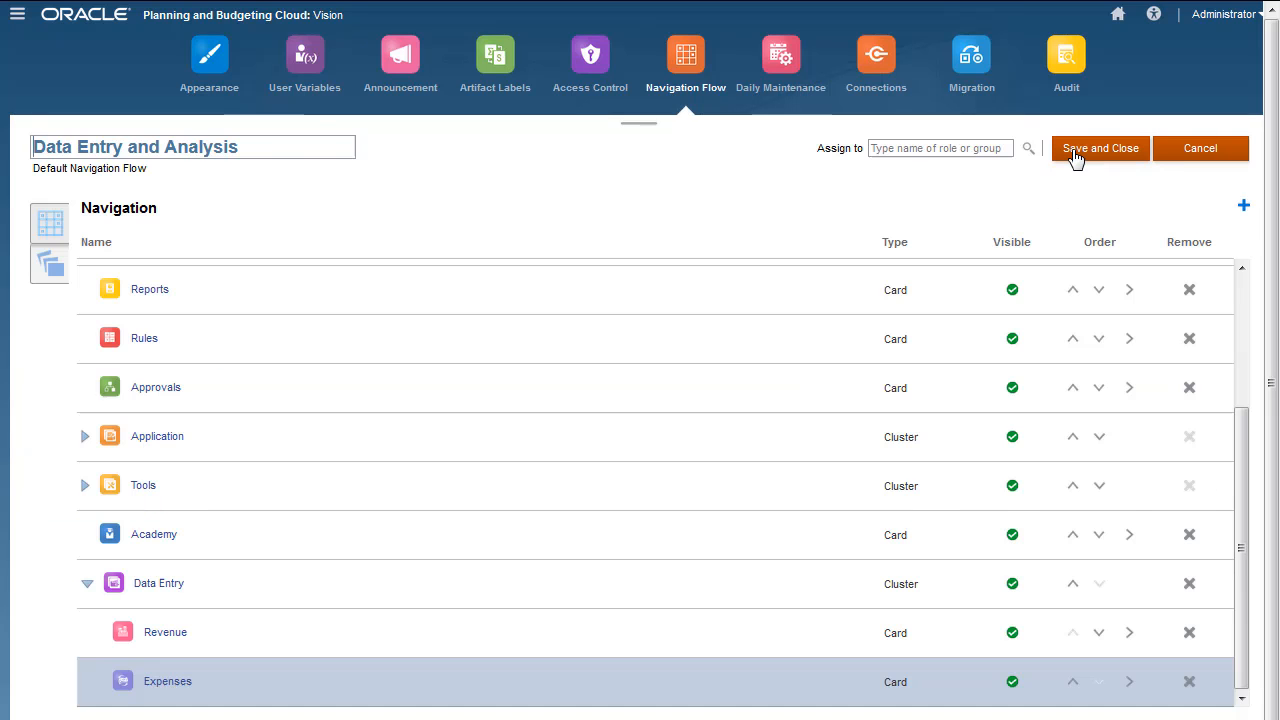
Add the existing Dashboards cluster with all its cards from the FCCS connection's Shared Navigation Flow Cards.
{"action": "left_click", "coordinate": [1242, 206]}
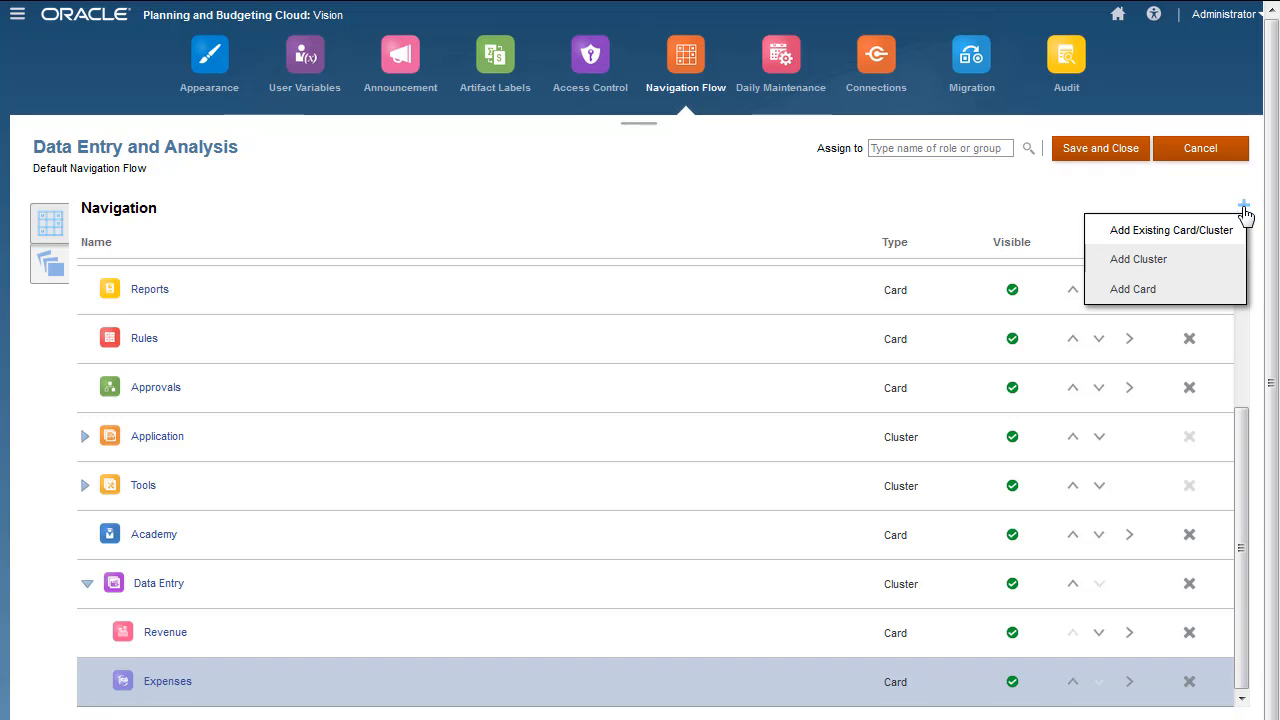
{"action": "left_click", "coordinate": [1200, 230]}
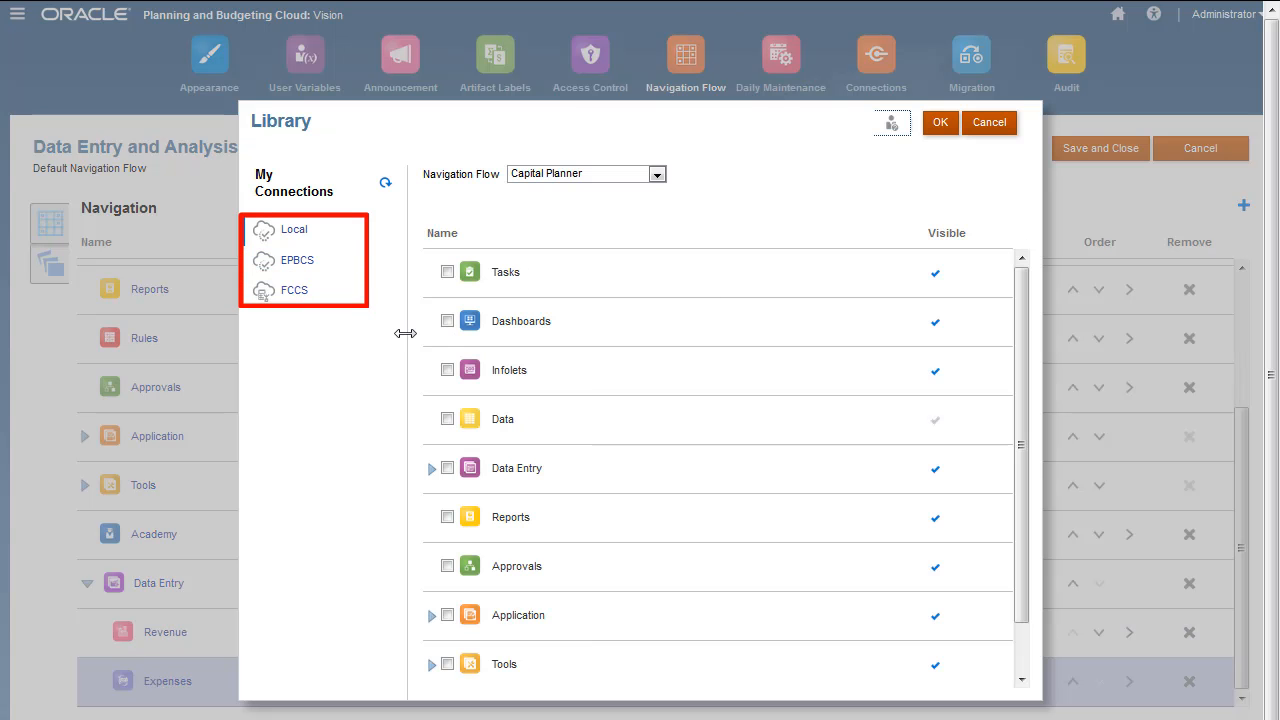
{"action": "left_click", "coordinate": [297, 294]}
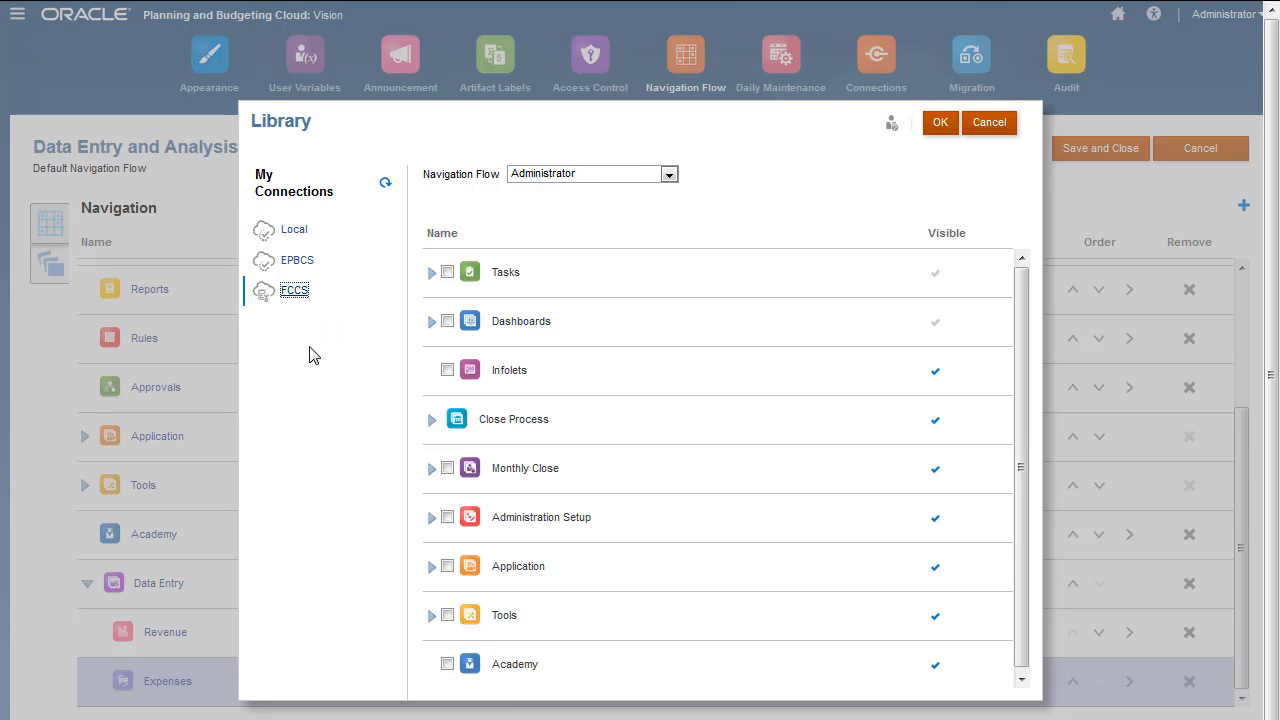
{"action": "left_click", "coordinate": [669, 177]}
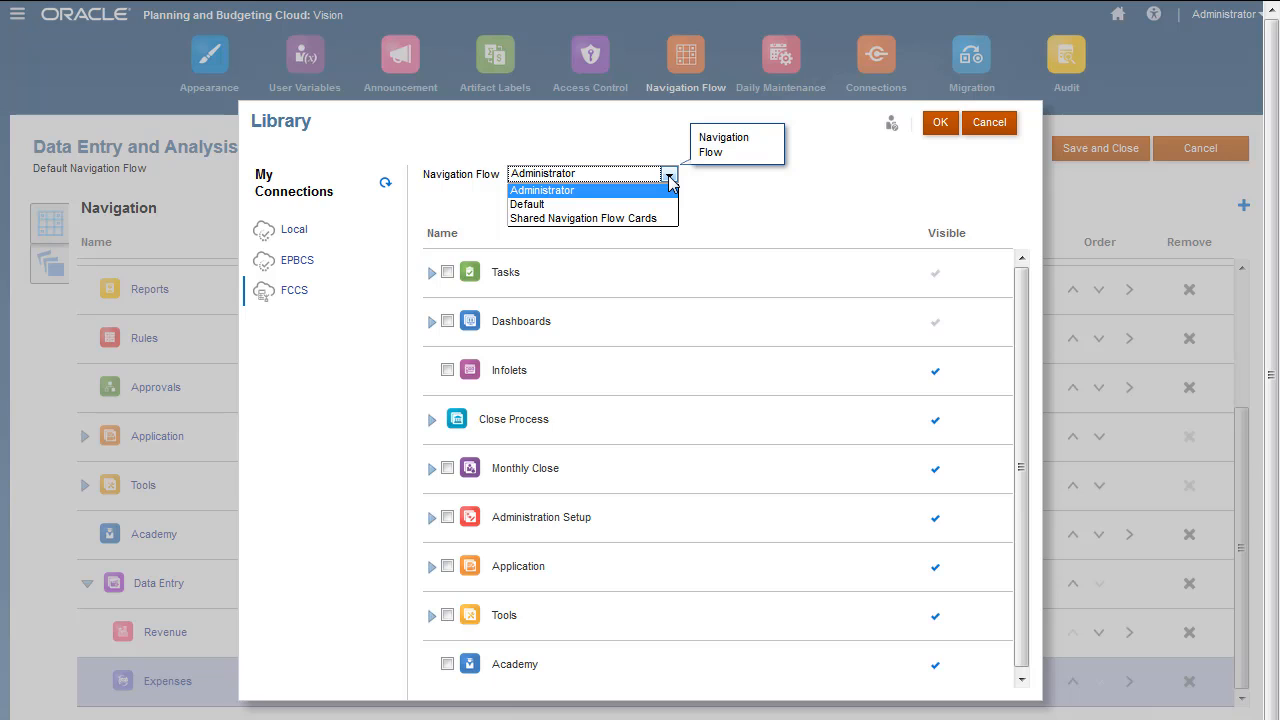
{"action": "left_click", "coordinate": [583, 218]}
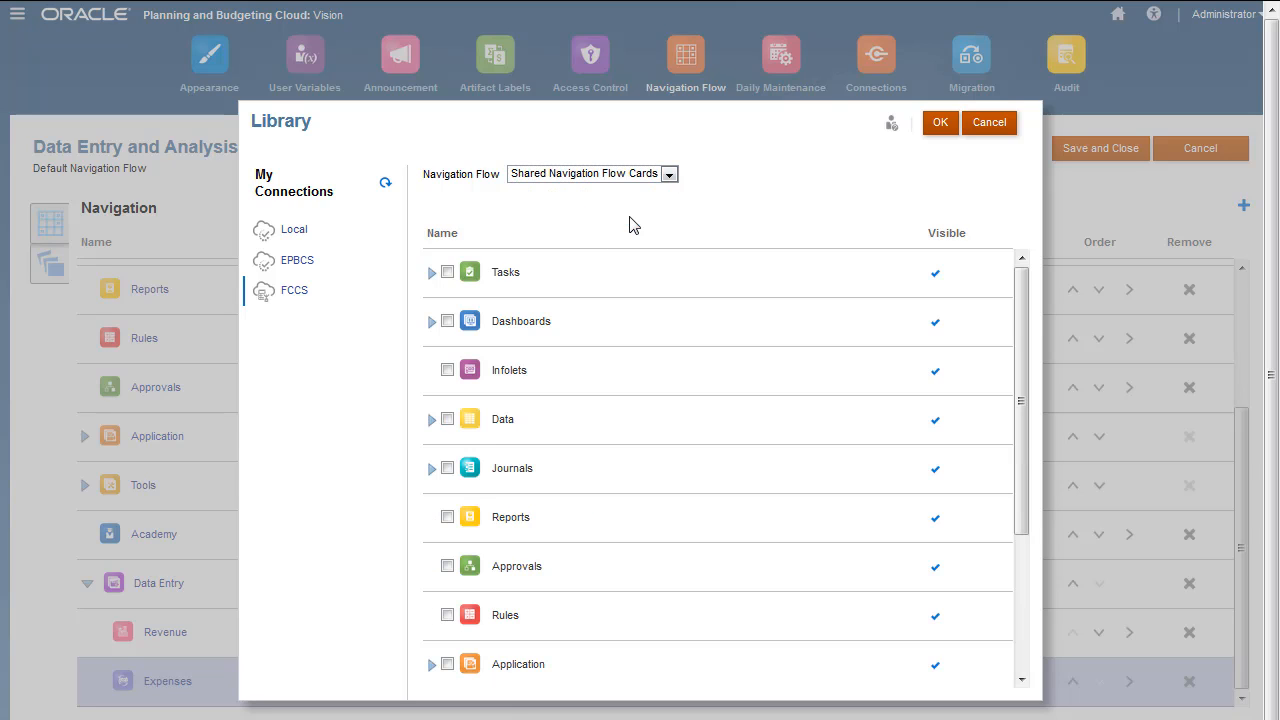
{"action": "left_click", "coordinate": [447, 321]}
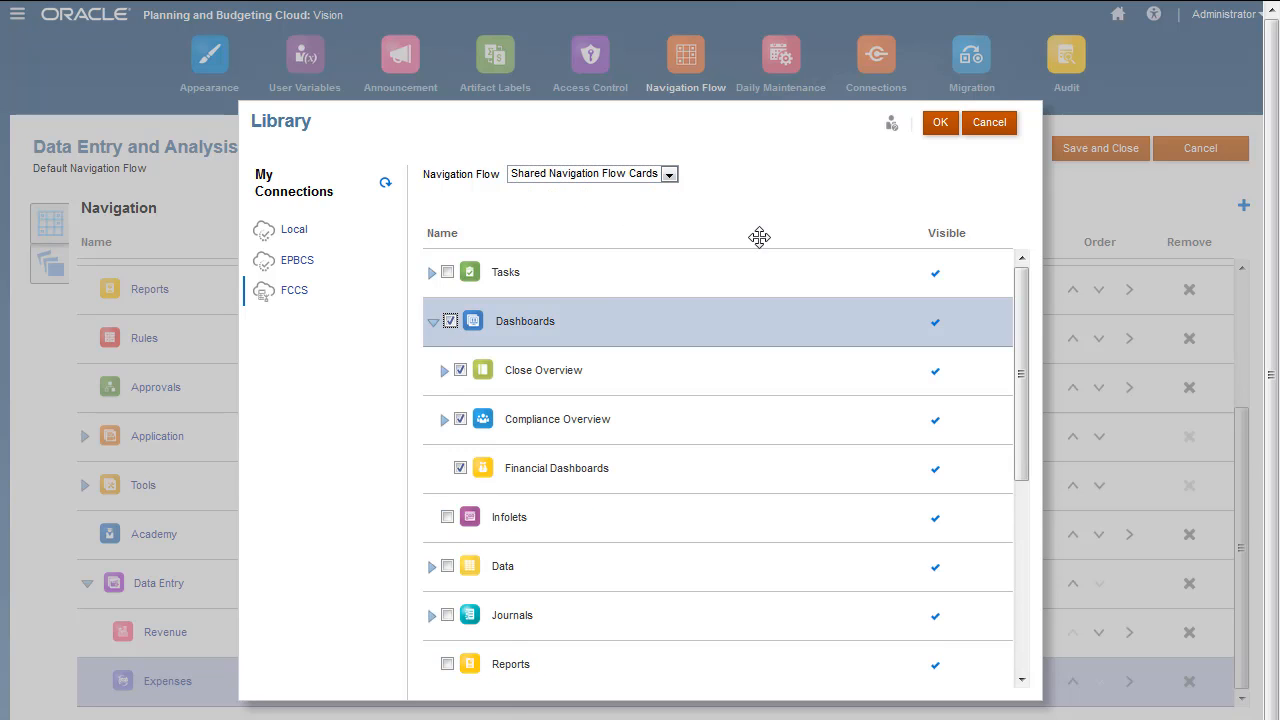
{"action": "left_click", "coordinate": [940, 124]}
Rename the added FCCS Dashboards cluster as "FCCS Dashboards" and save it.
{"action": "scroll", "coordinate": [1237, 680], "scroll_direction": "down", "scroll_amount": 3}
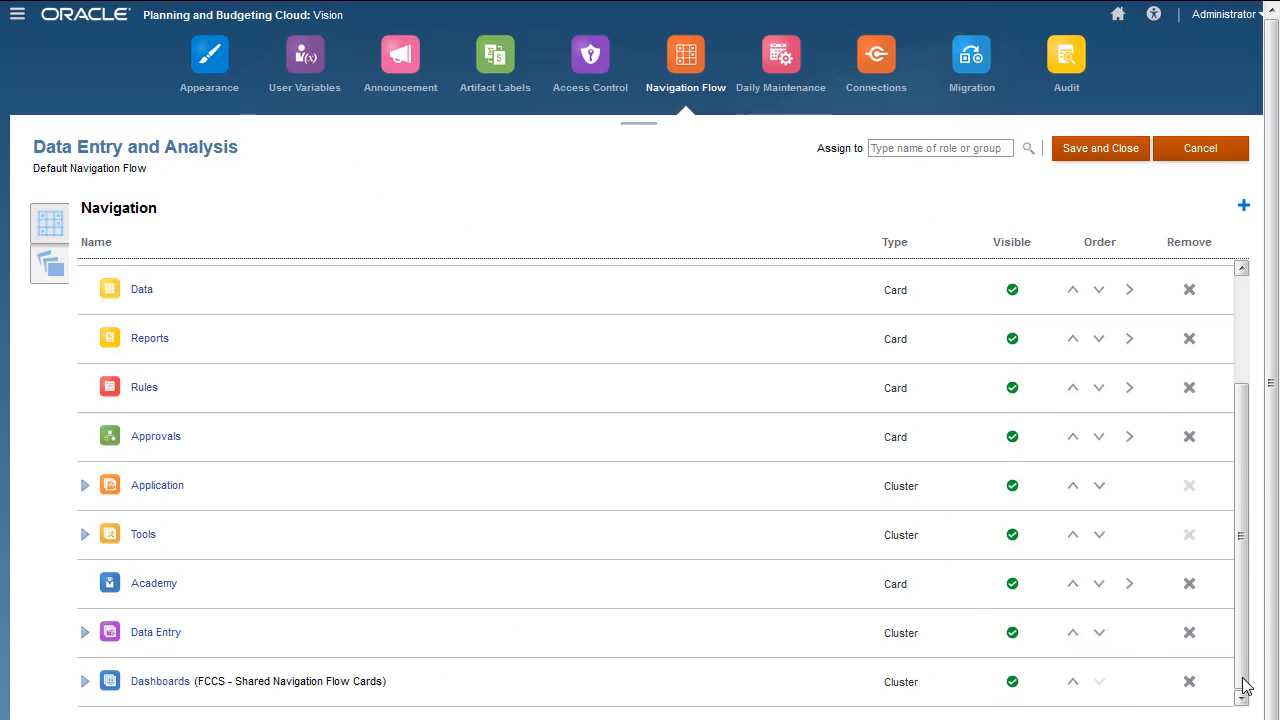
{"action": "left_click", "coordinate": [156, 682]}
{"action": "type", "text": "FCCS Dashboards"}
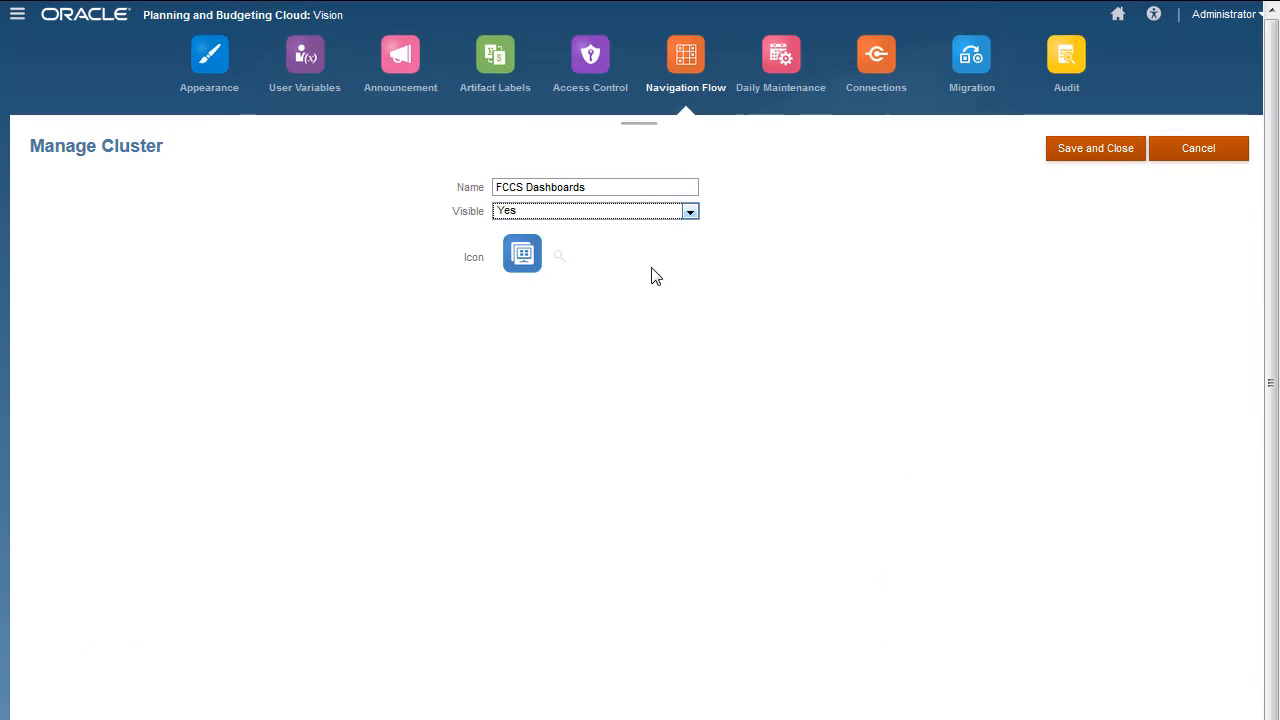
{"action": "left_click", "coordinate": [1100, 150]}
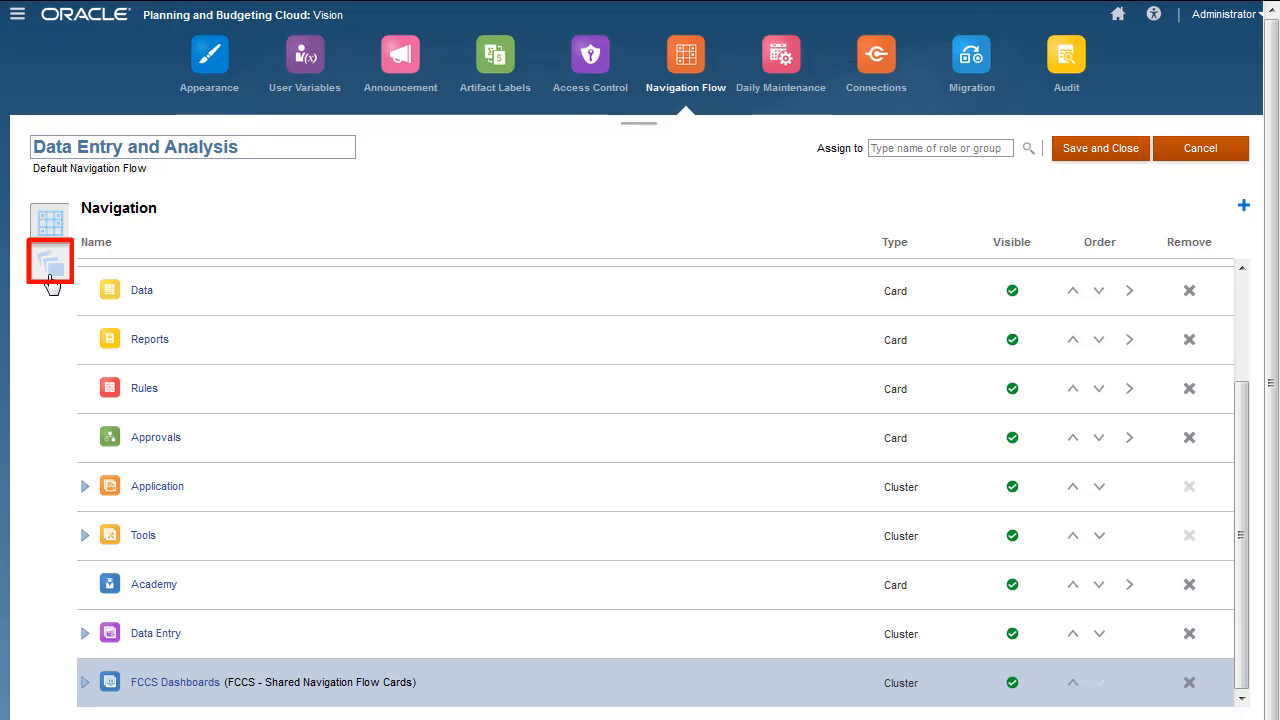
Add an infolet named "Sales Data" to the navigation flow with Sales Revenue as its artifact.
{"action": "left_click", "coordinate": [52, 275]}
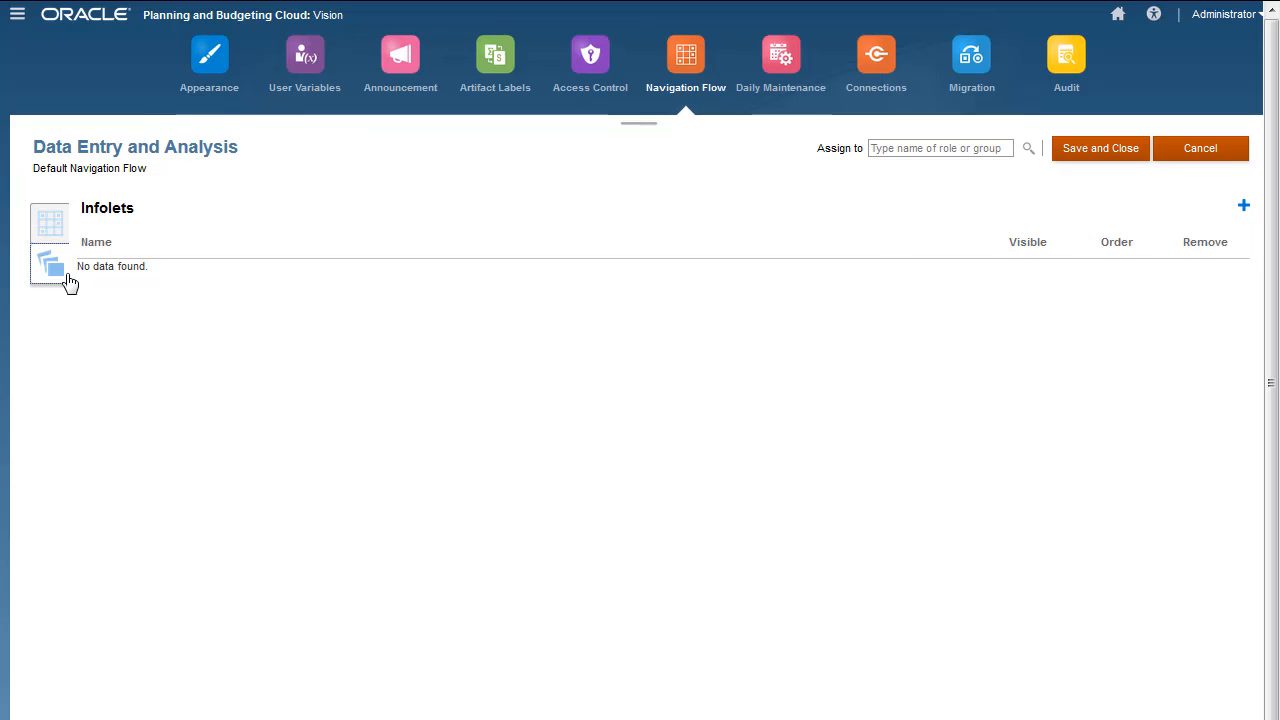
{"action": "left_click", "coordinate": [1242, 207]}
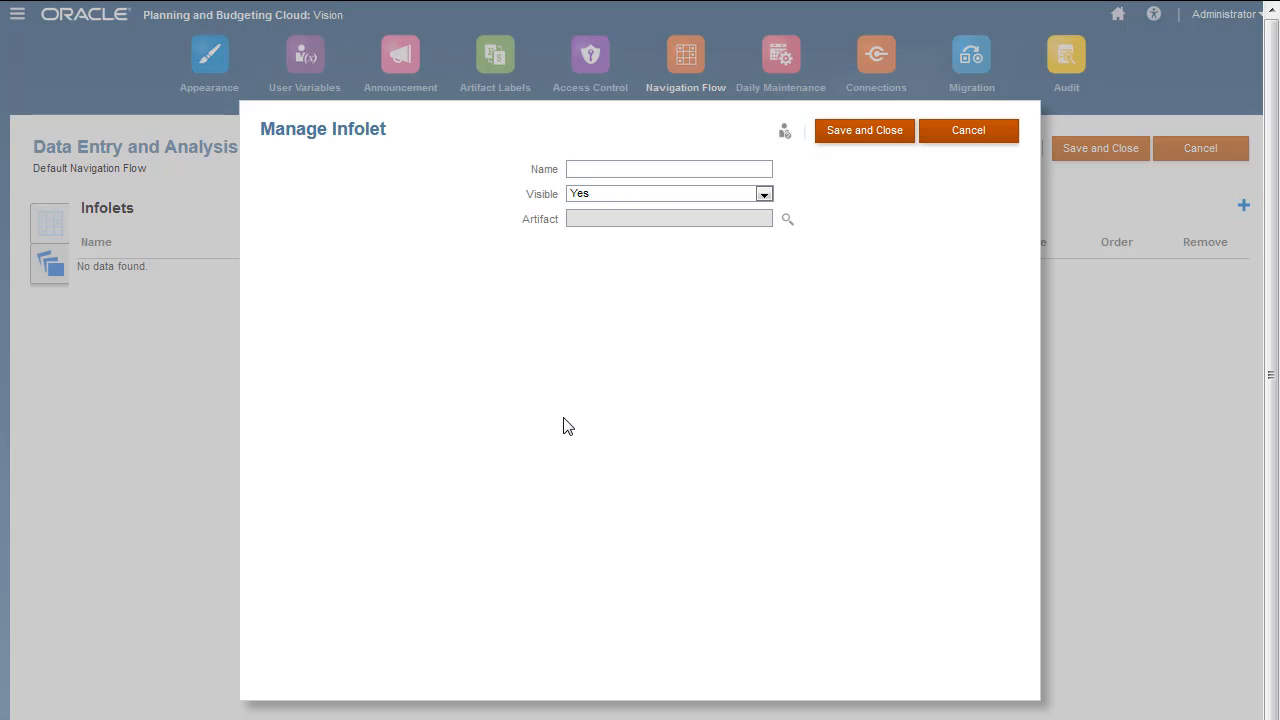
{"action": "left_click", "coordinate": [787, 219]}
{"action": "left_click", "coordinate": [511, 264]}
{"action": "left_click", "coordinate": [940, 136]}
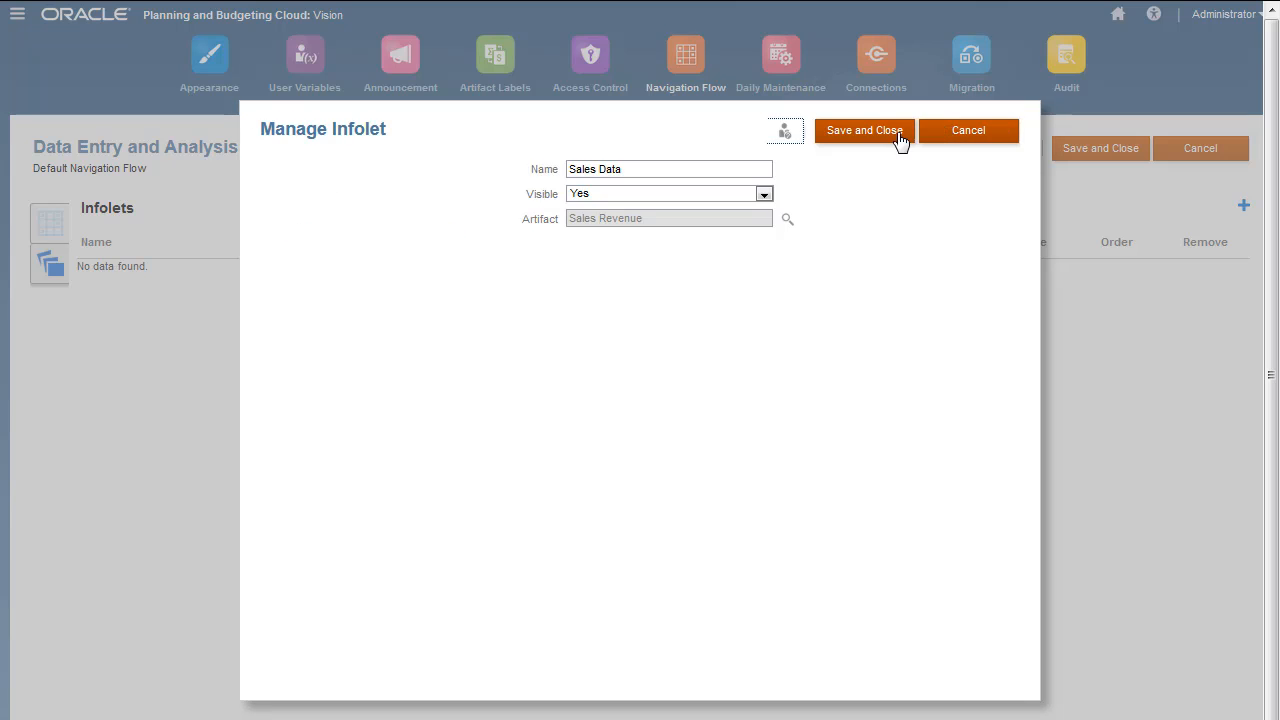
{"action": "left_click", "coordinate": [903, 137]}
Return to the flow's list of cards and clusters and assign the navigation flow to the Financial Analyst group.
{"action": "left_click", "coordinate": [58, 232]}
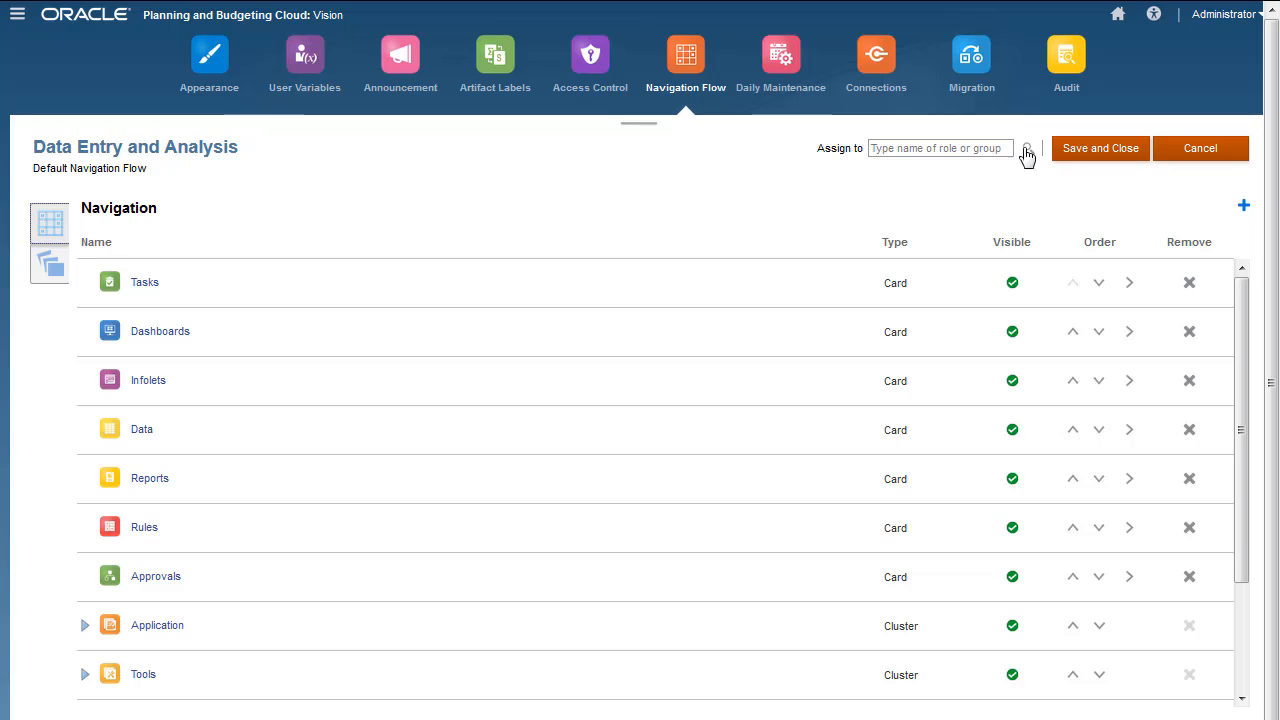
{"action": "left_click", "coordinate": [1028, 150]}
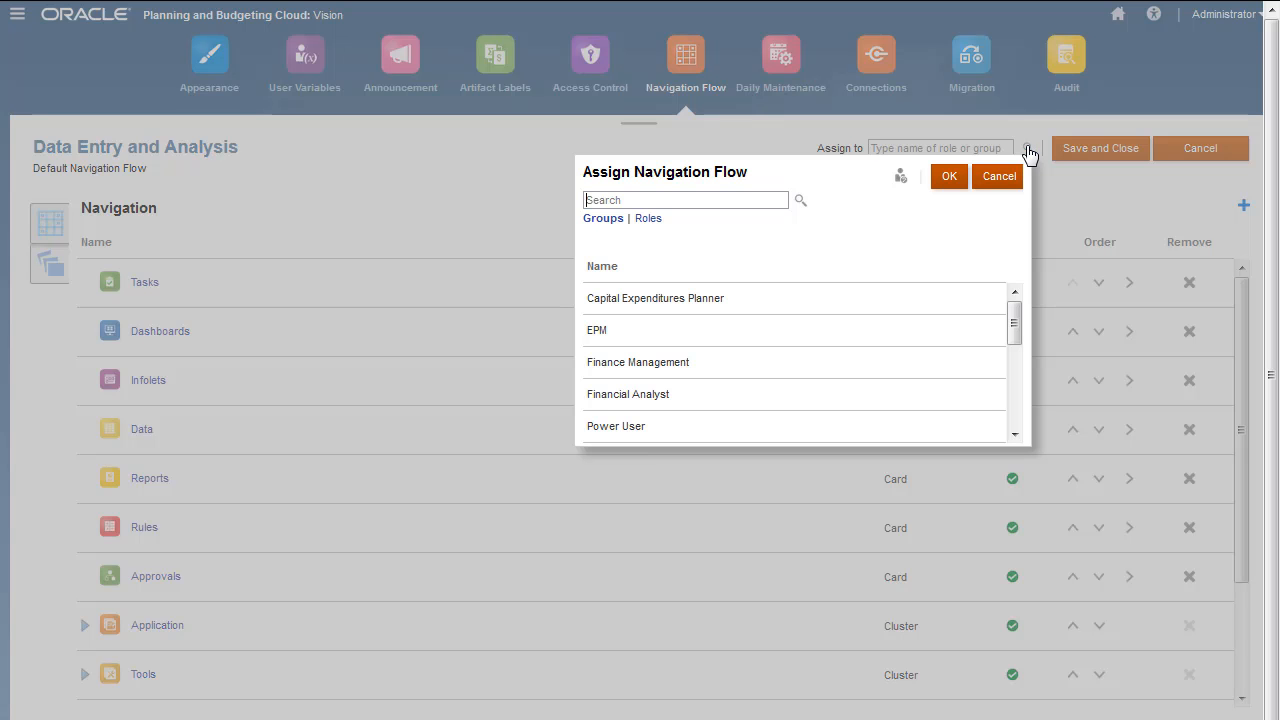
{"action": "left_click", "coordinate": [628, 396]}
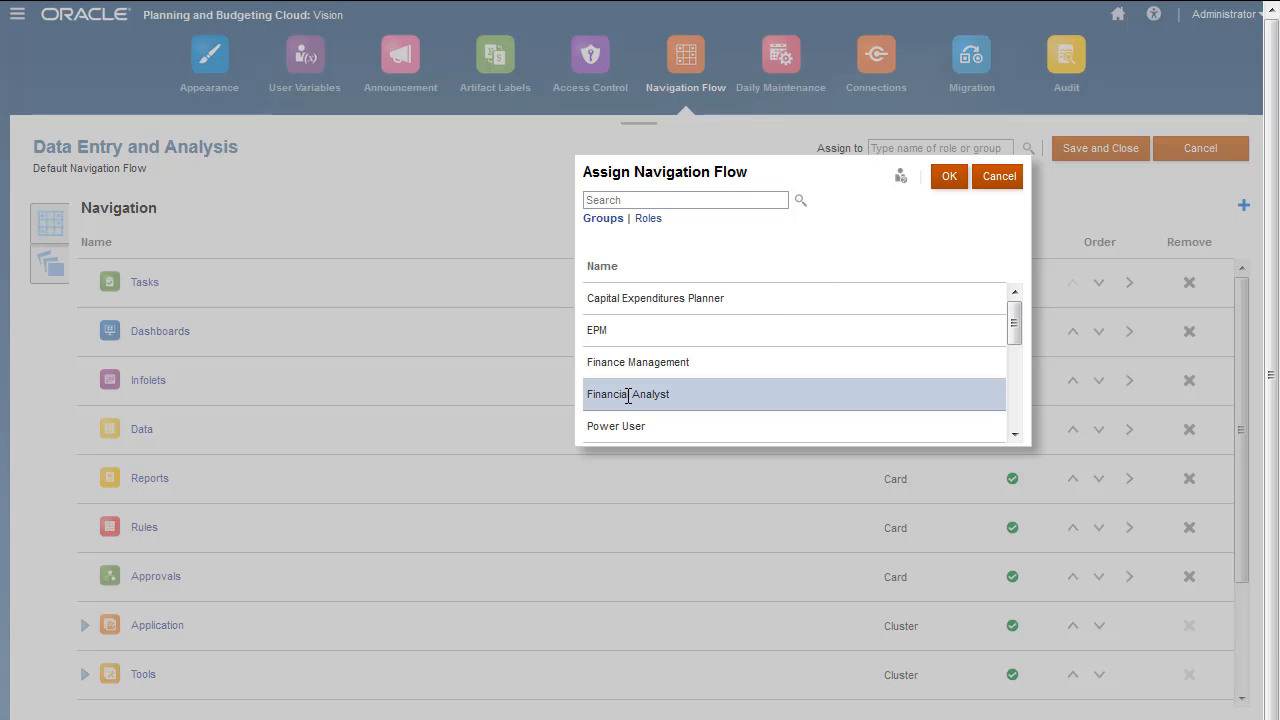
{"action": "left_click", "coordinate": [948, 178]}
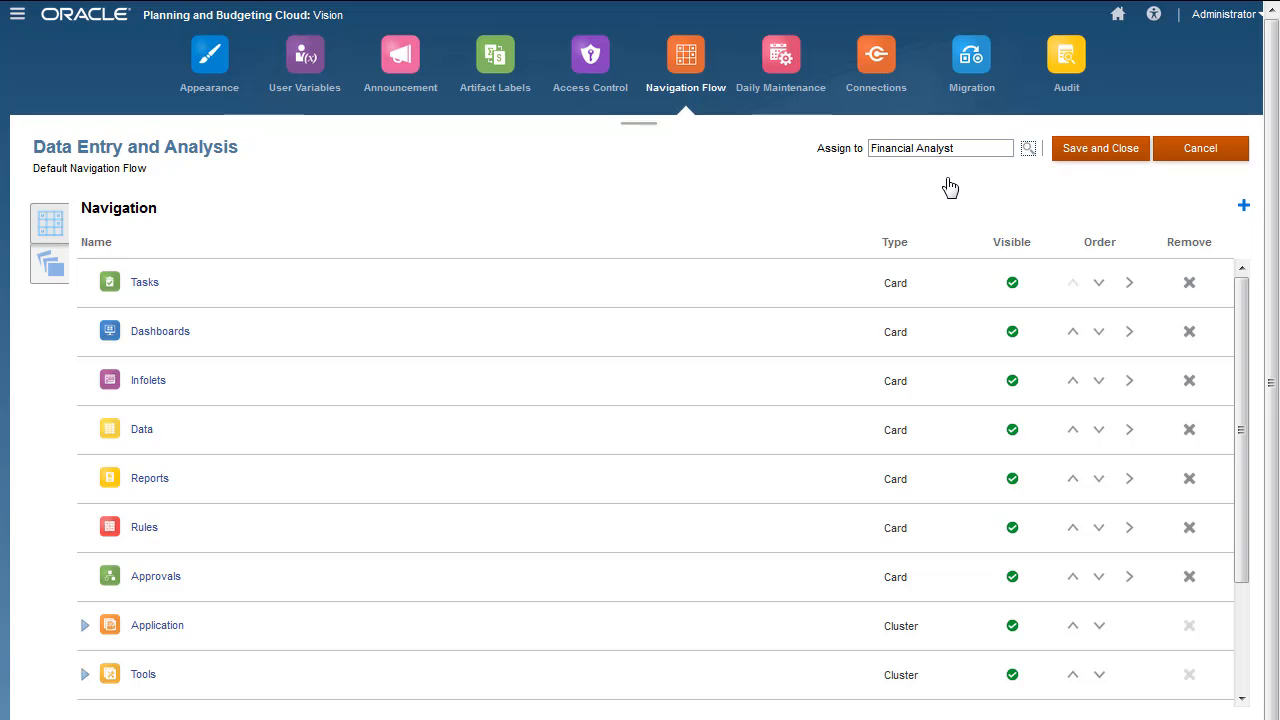
Set the Data card's visibility to No and remove the Rules card from the navigation flow.
{"action": "left_click", "coordinate": [141, 429]}
{"action": "left_click", "coordinate": [691, 221]}
{"action": "left_click", "coordinate": [572, 251]}
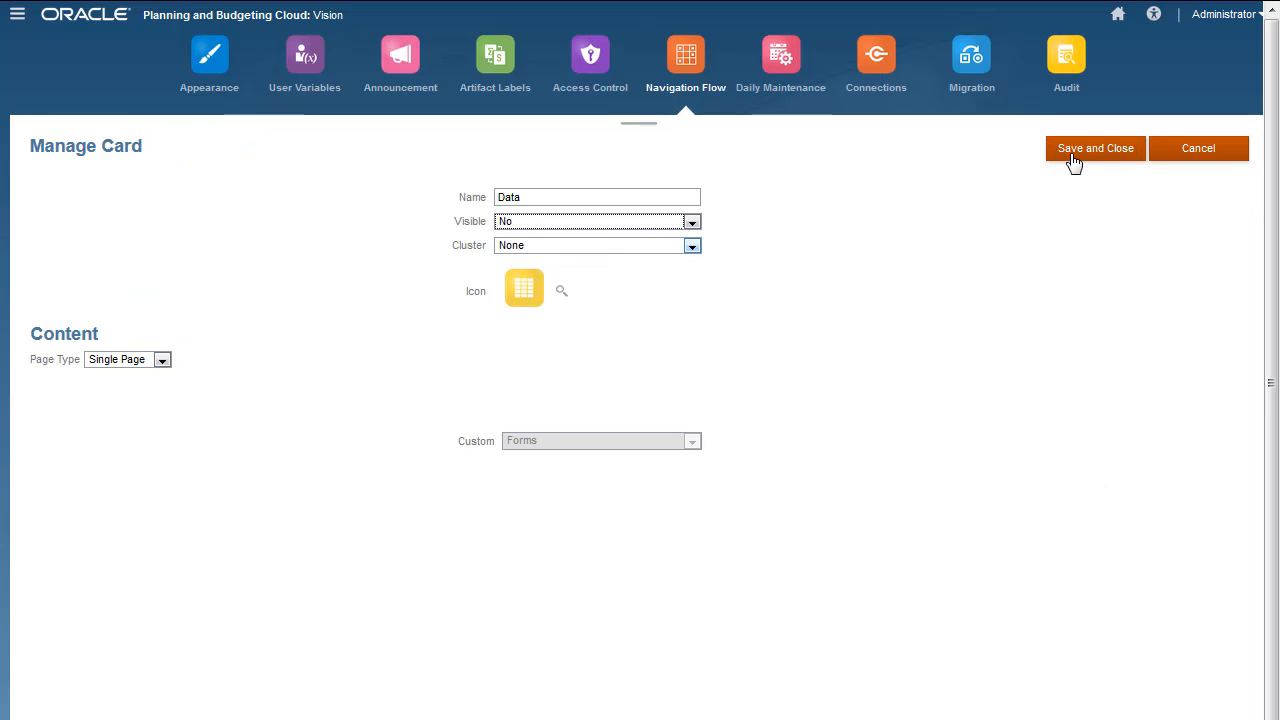
{"action": "left_click", "coordinate": [1074, 155]}
{"action": "left_click", "coordinate": [1190, 392]}
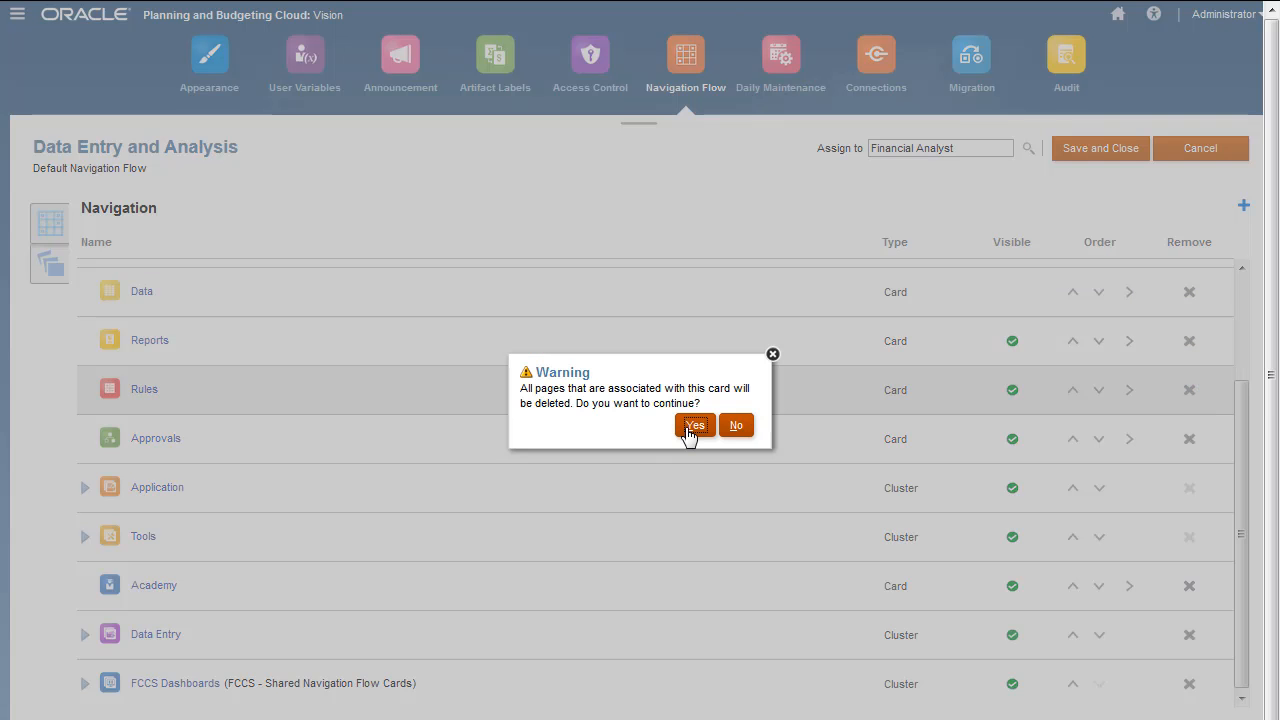
{"action": "left_click", "coordinate": [690, 430]}
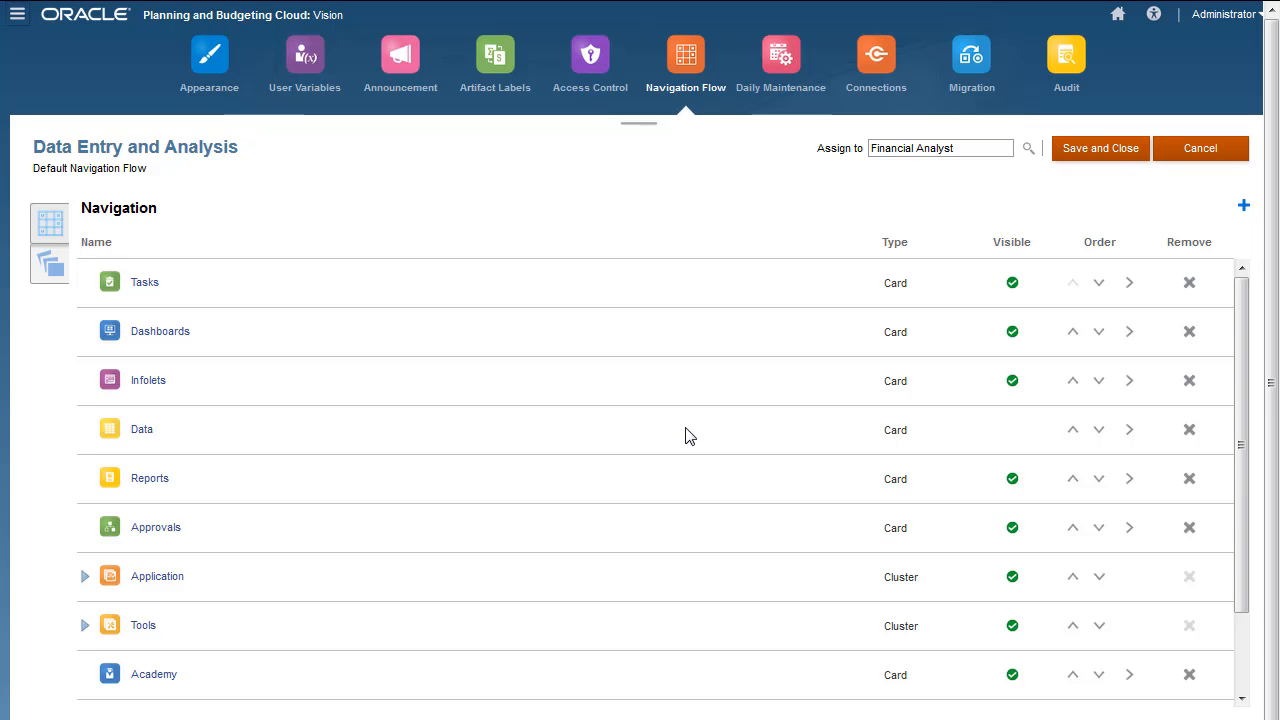
Save the Data Entry and Analysis navigation flow and make it active.
{"action": "left_click", "coordinate": [1088, 155]}
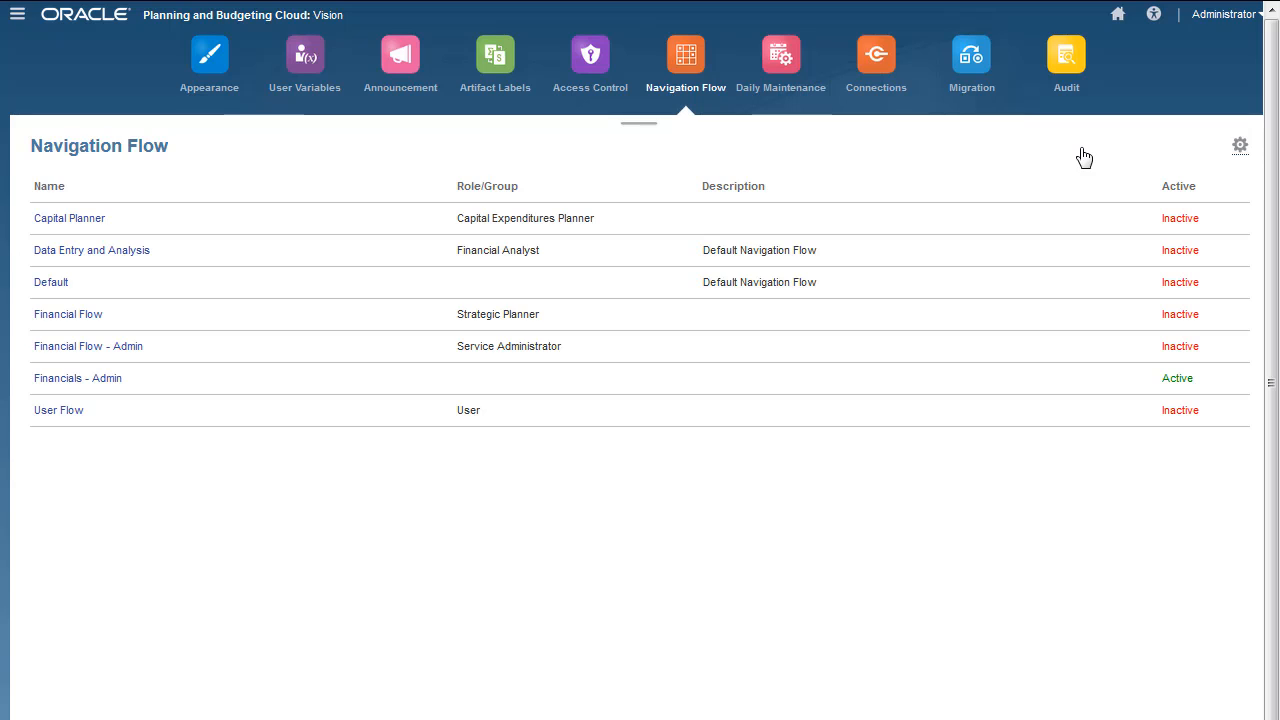
{"action": "left_click", "coordinate": [1180, 252]}
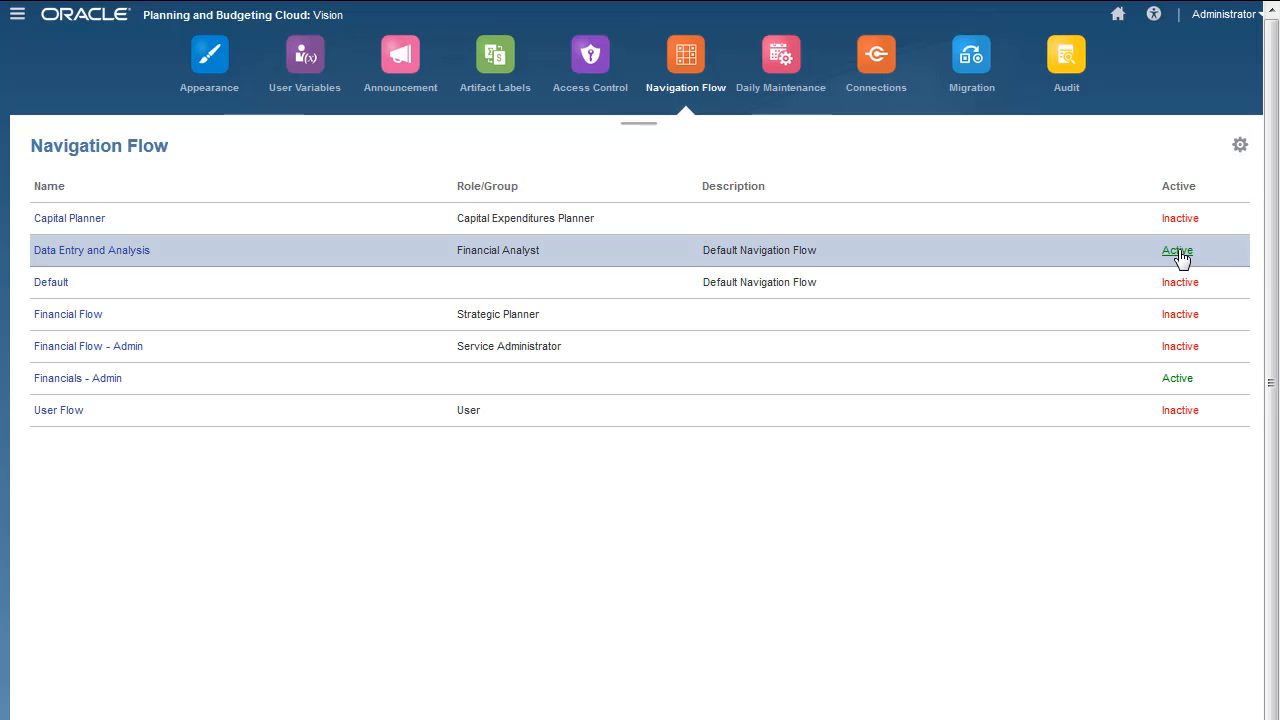
Sign out of the administrator account and sign in as the financial analyst user.
{"action": "left_click", "coordinate": [1256, 16]}
{"action": "left_click", "coordinate": [1093, 214]}
{"action": "left_click", "coordinate": [637, 428]}
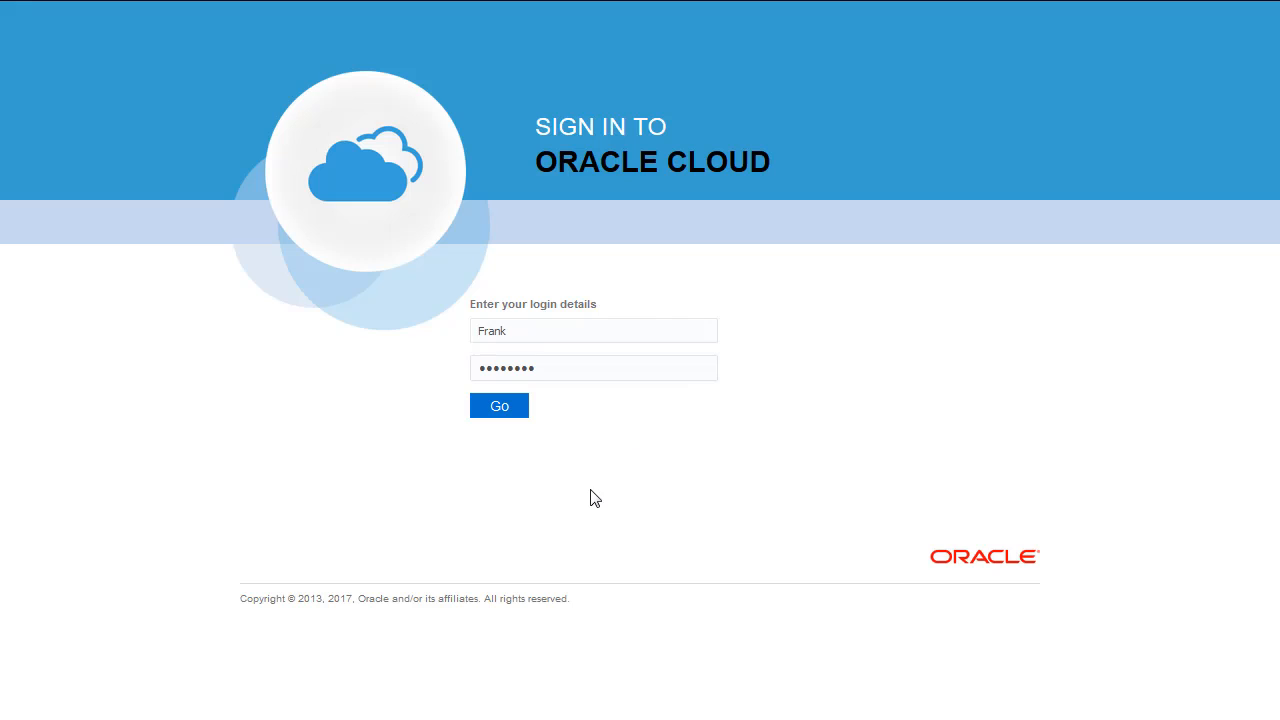
{"action": "left_click", "coordinate": [506, 409]}
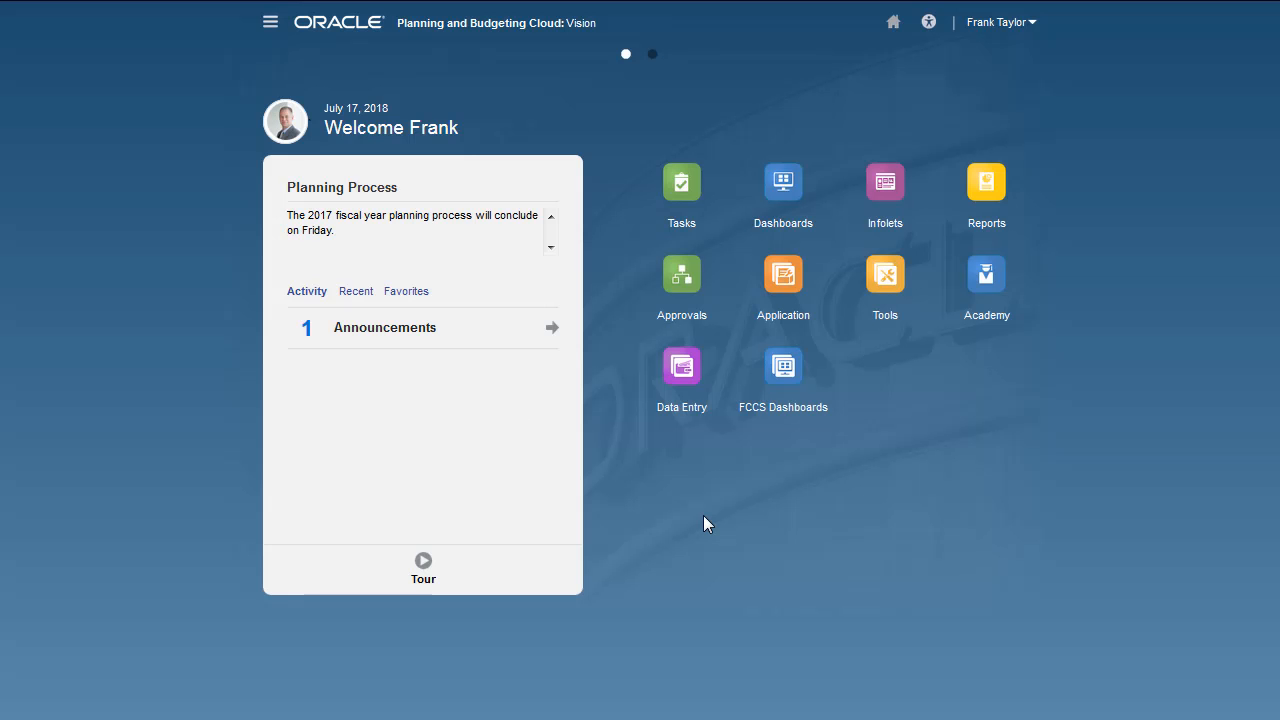
Open the Revenue card in the Data Entry cluster and view its Revenue Forecast - Services form and second vertical tab.
{"action": "left_click", "coordinate": [678, 370]}
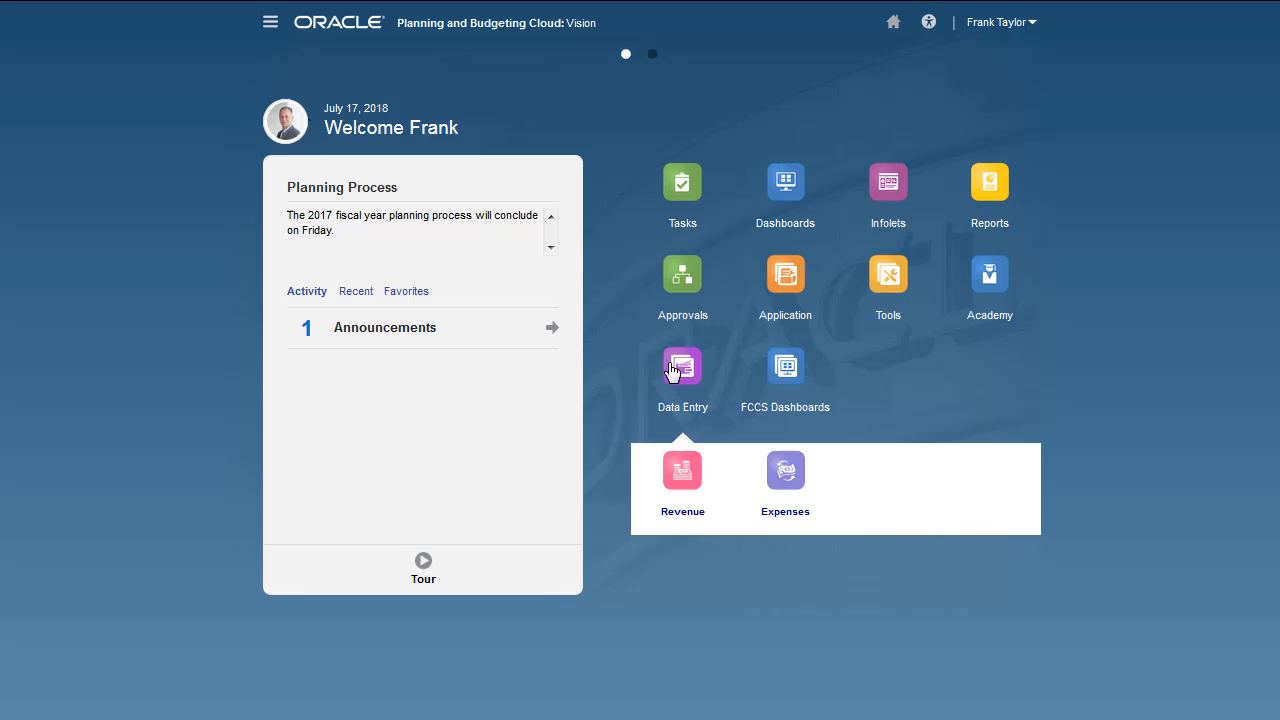
{"action": "left_click", "coordinate": [686, 481]}
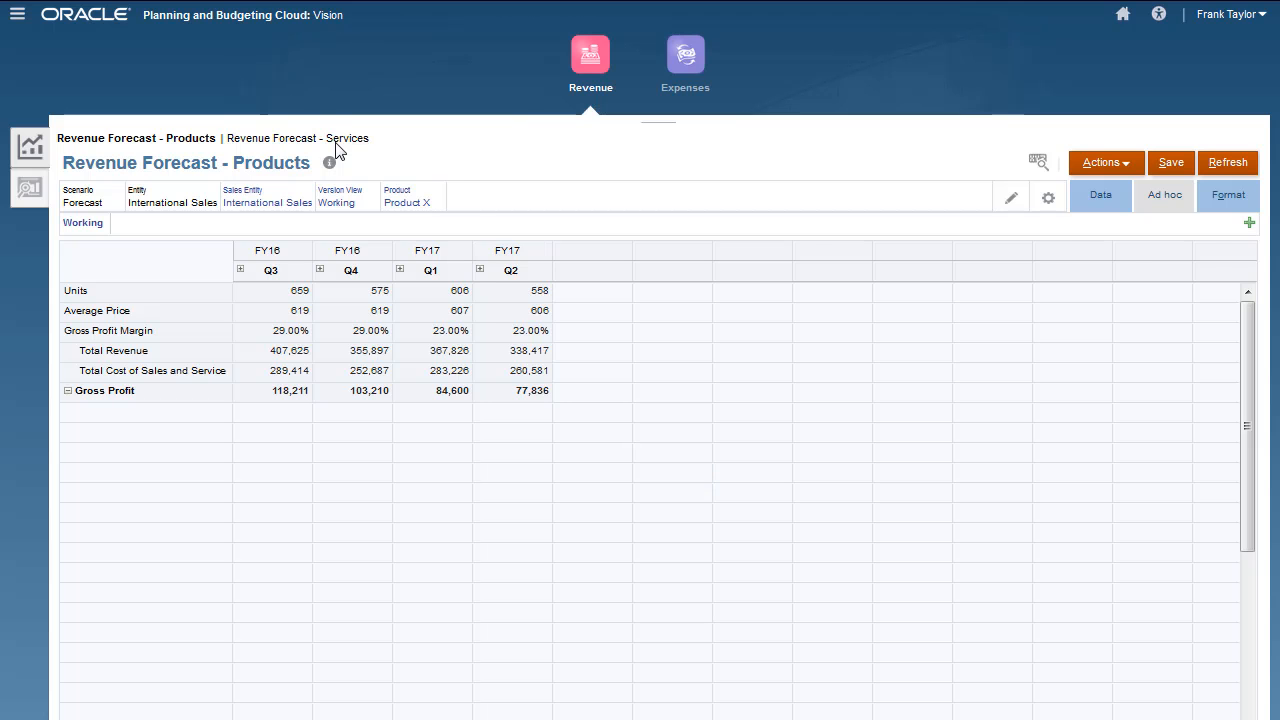
{"action": "left_click", "coordinate": [336, 143]}
{"action": "left_click", "coordinate": [30, 190]}
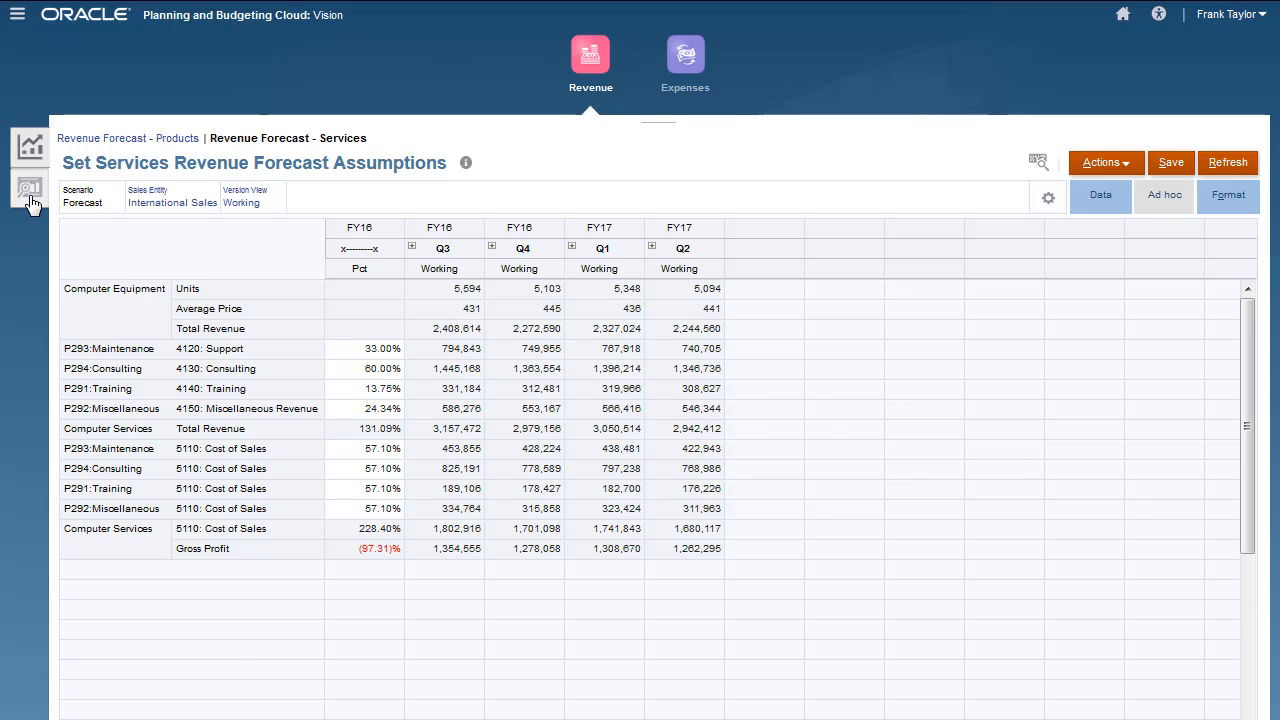
Return to the home page, show the cards in the FCCS Dashboards cluster, and check the infolet page.
{"action": "left_click", "coordinate": [1123, 16]}
{"action": "left_click", "coordinate": [785, 368]}
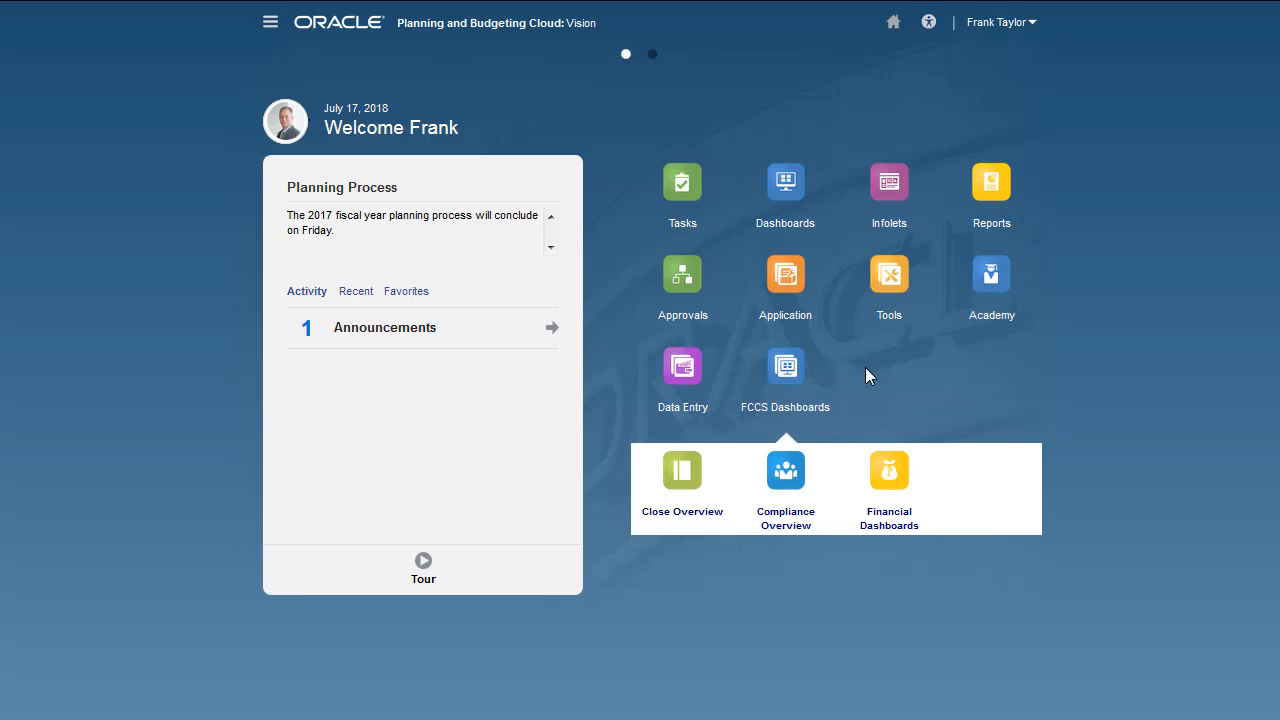
{"action": "left_click", "coordinate": [652, 54]}
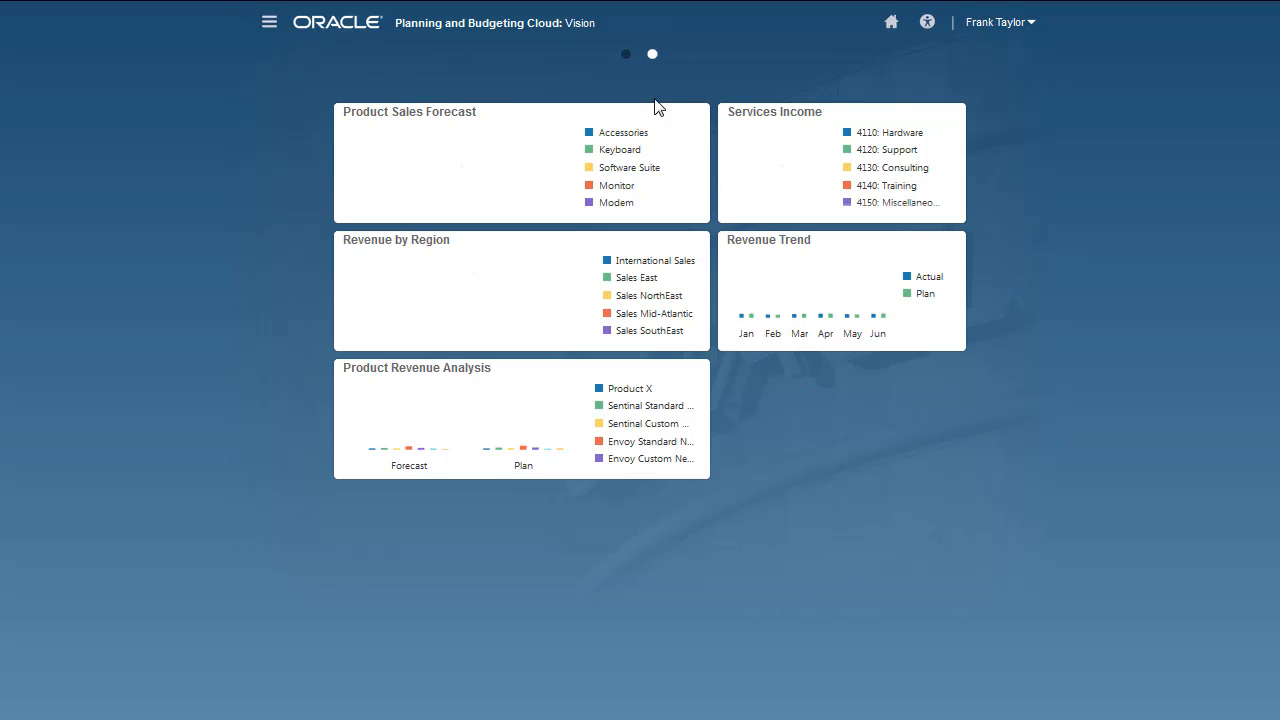
{"action": "left_click", "coordinate": [626, 55]}
Switch from the Data Entry and Analysis navigation flow to the other flow available to this account.
{"action": "left_click", "coordinate": [270, 26]}
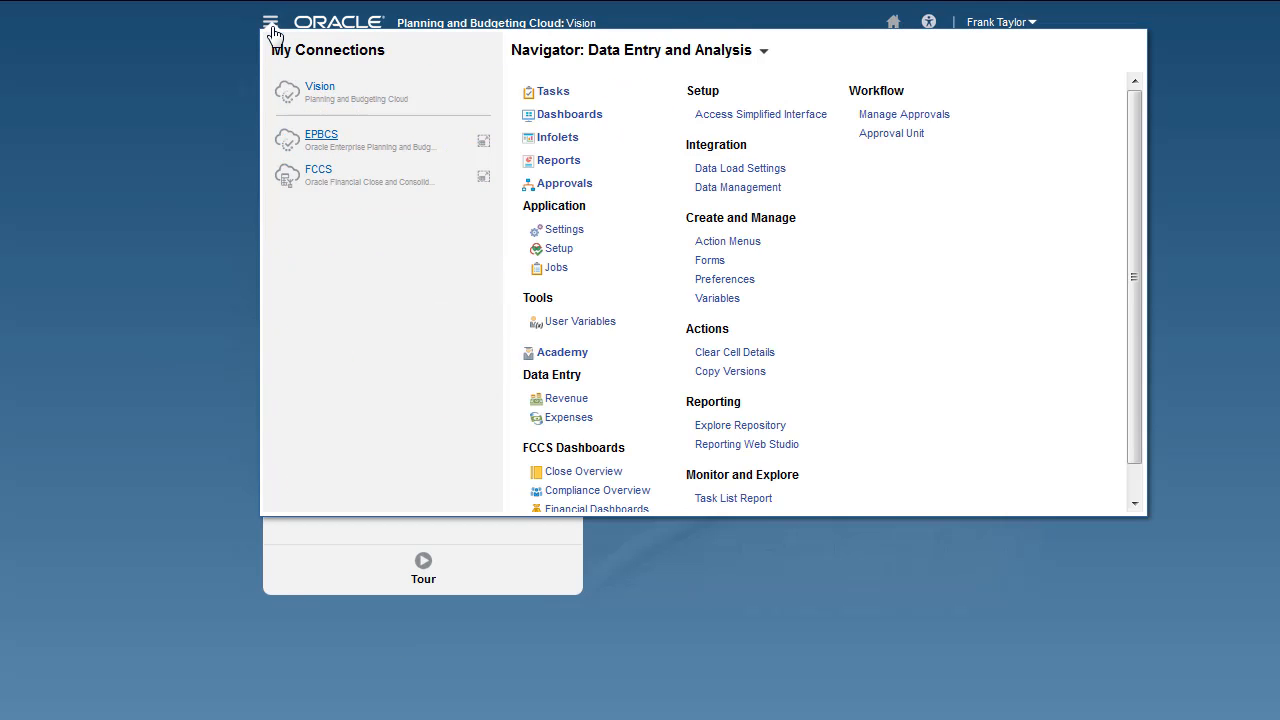
{"action": "left_click", "coordinate": [768, 60]}
{"action": "left_click", "coordinate": [805, 96]}
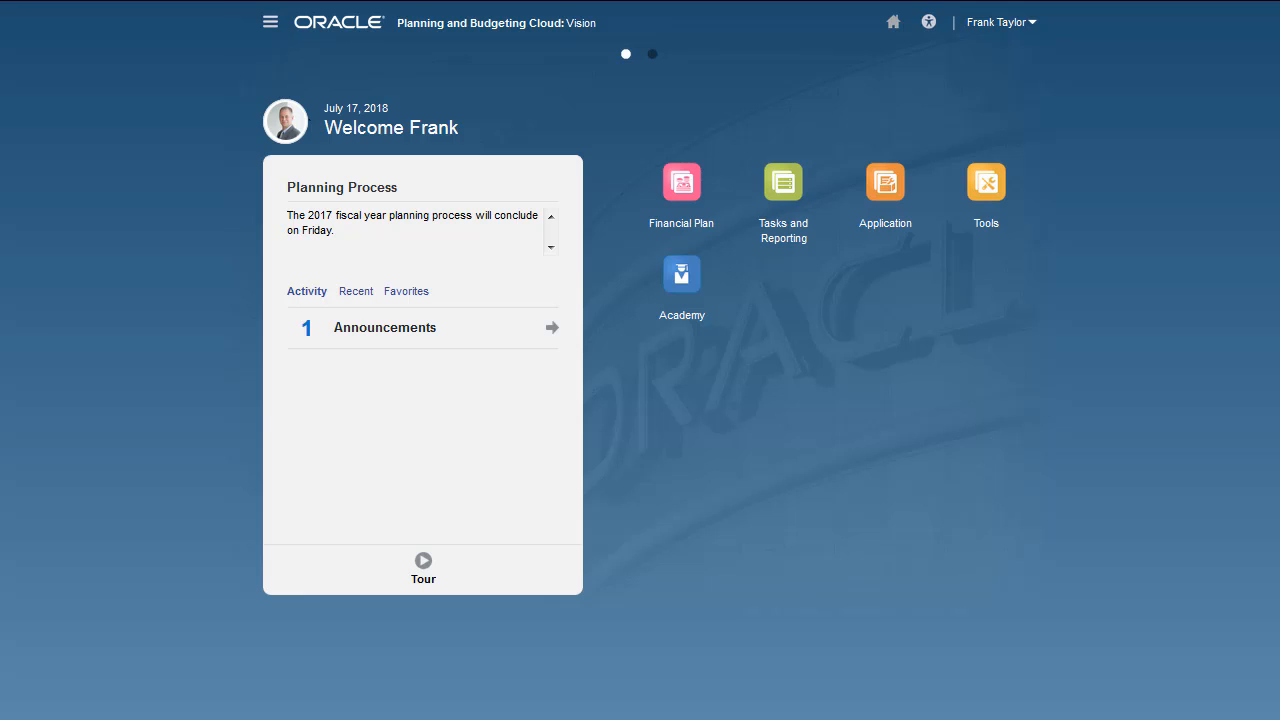